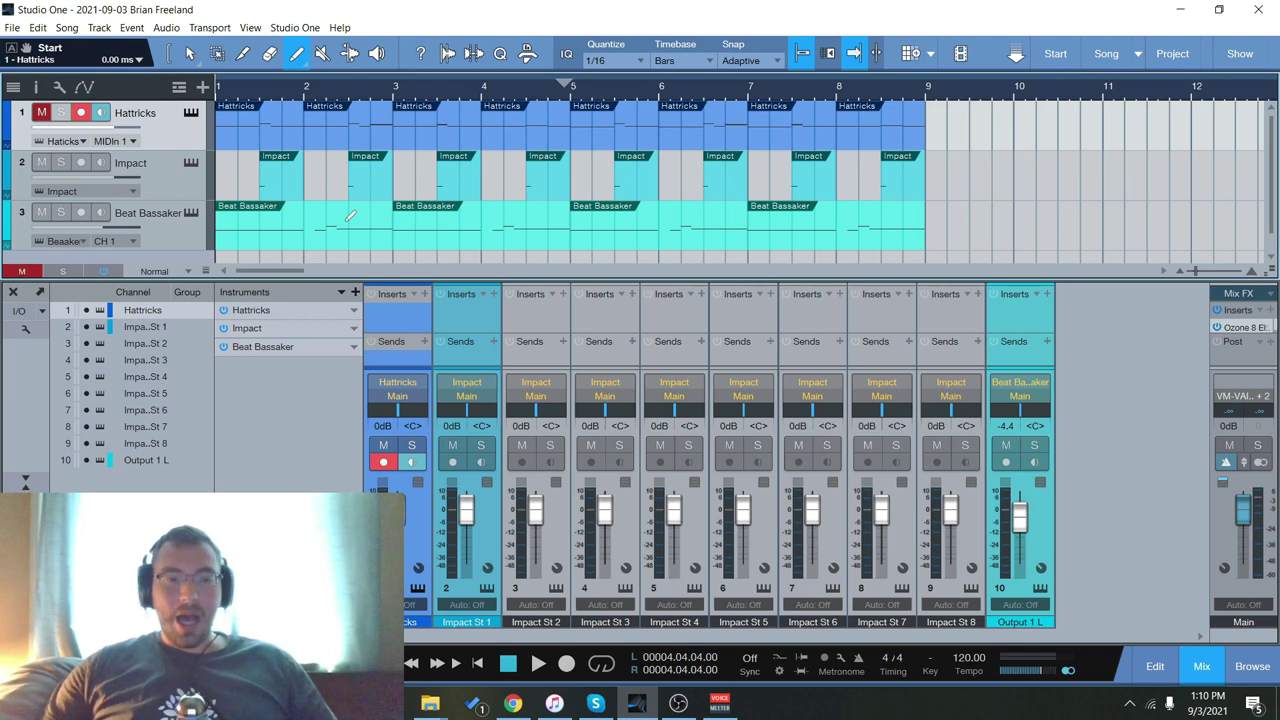
click(160, 236)
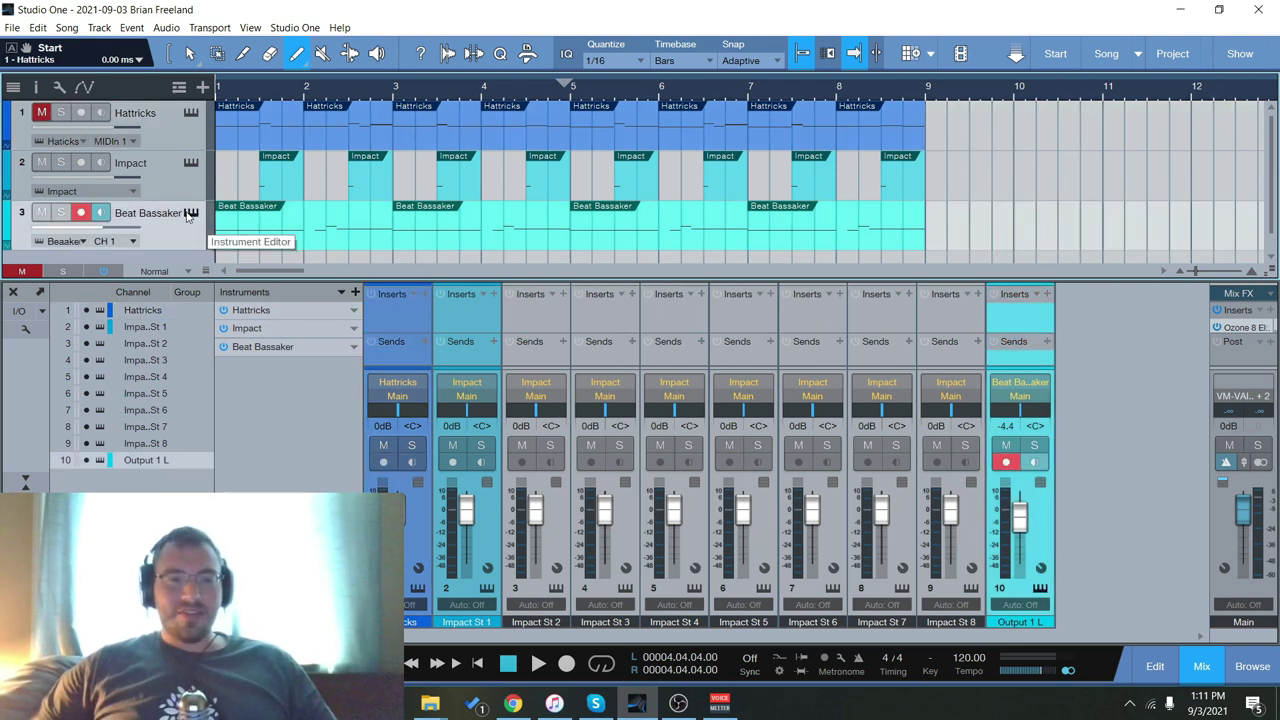
click(190, 214)
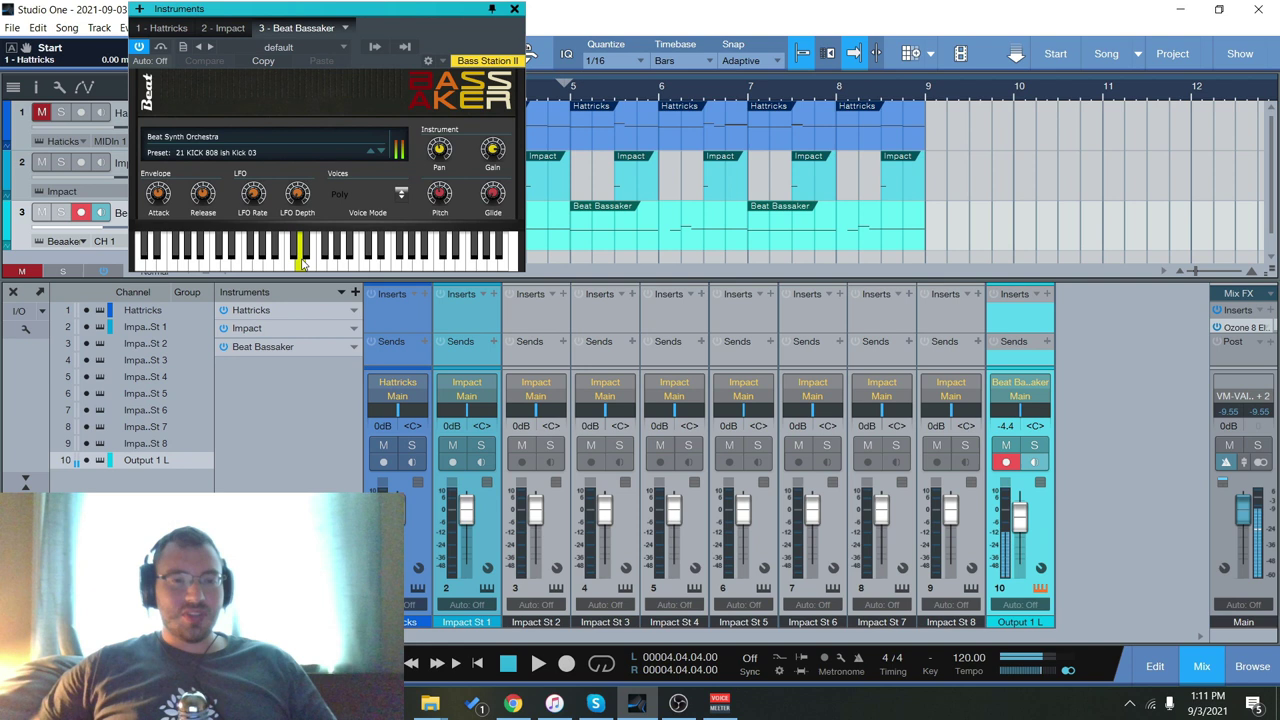
click(268, 255)
click(290, 252)
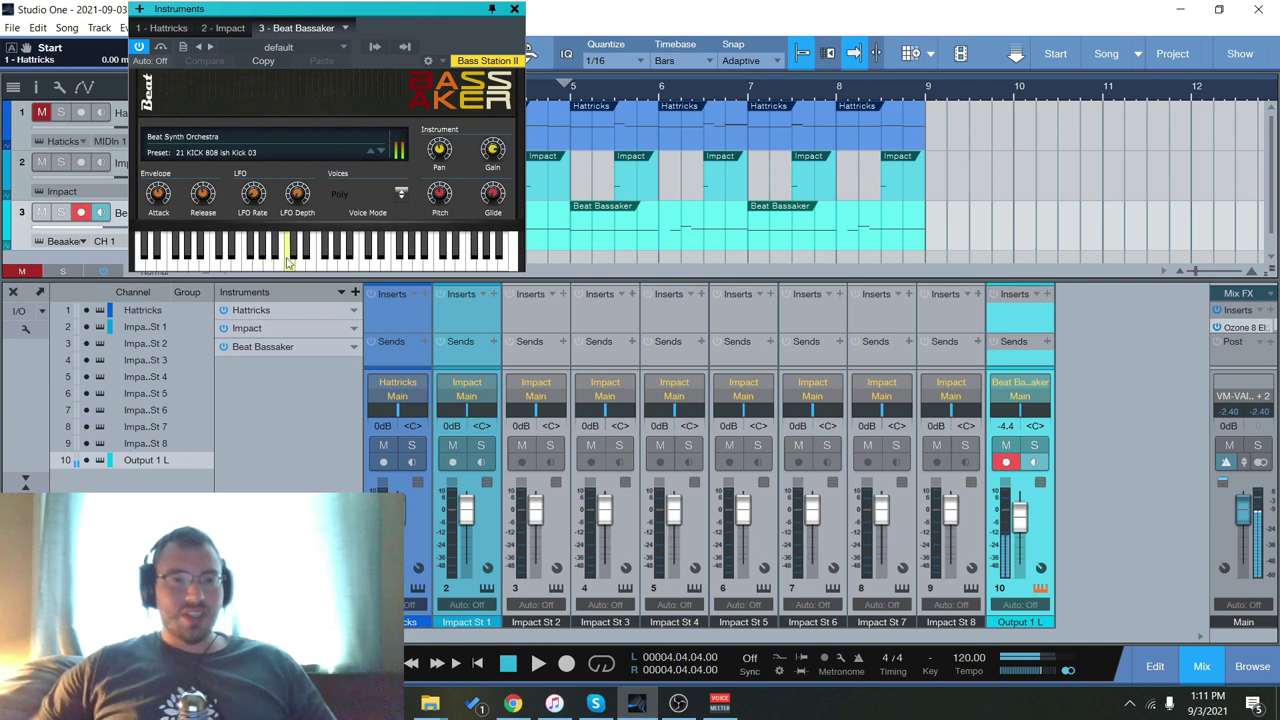
click(515, 10)
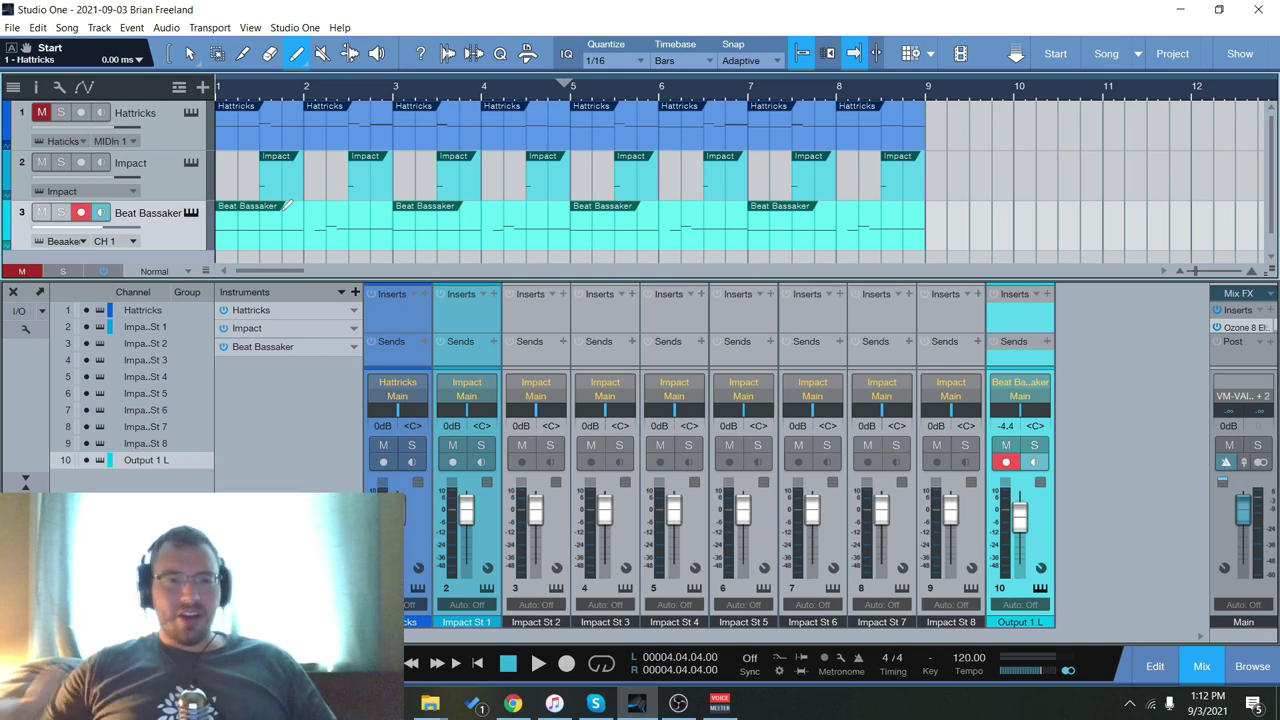
scroll(370, 168, down, 1)
scroll(300, 152, up, 1)
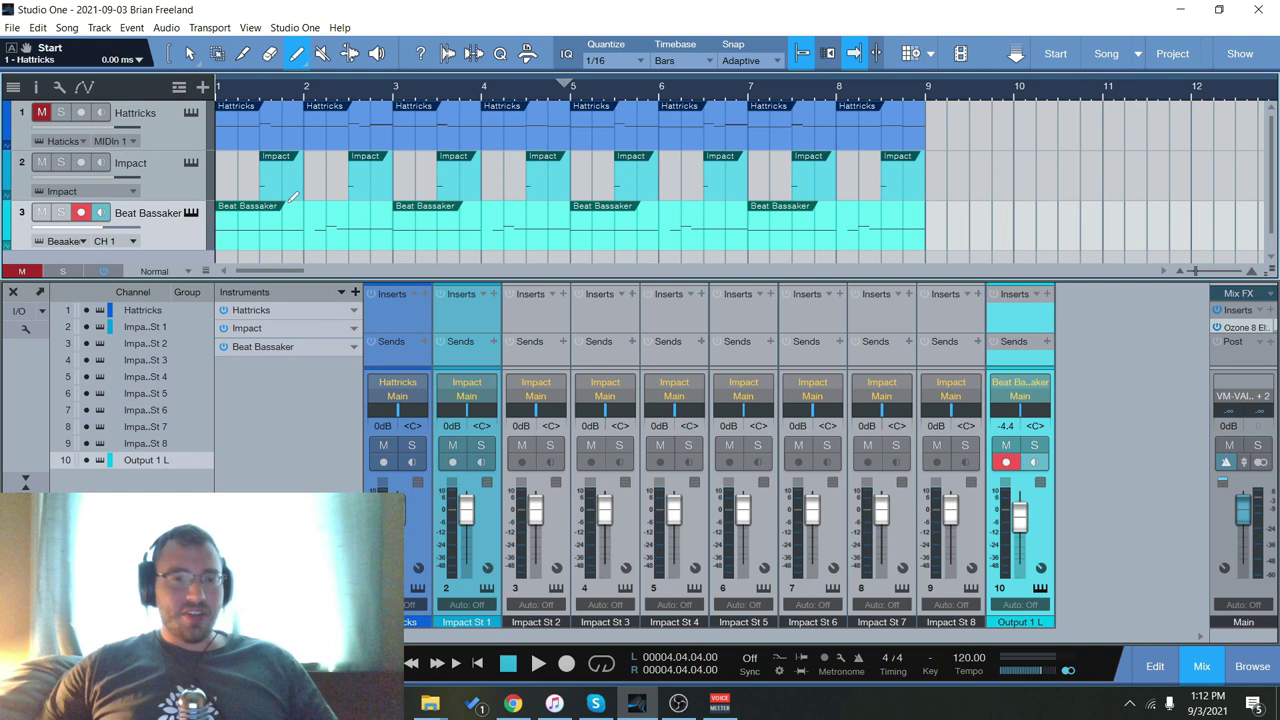
click(190, 114)
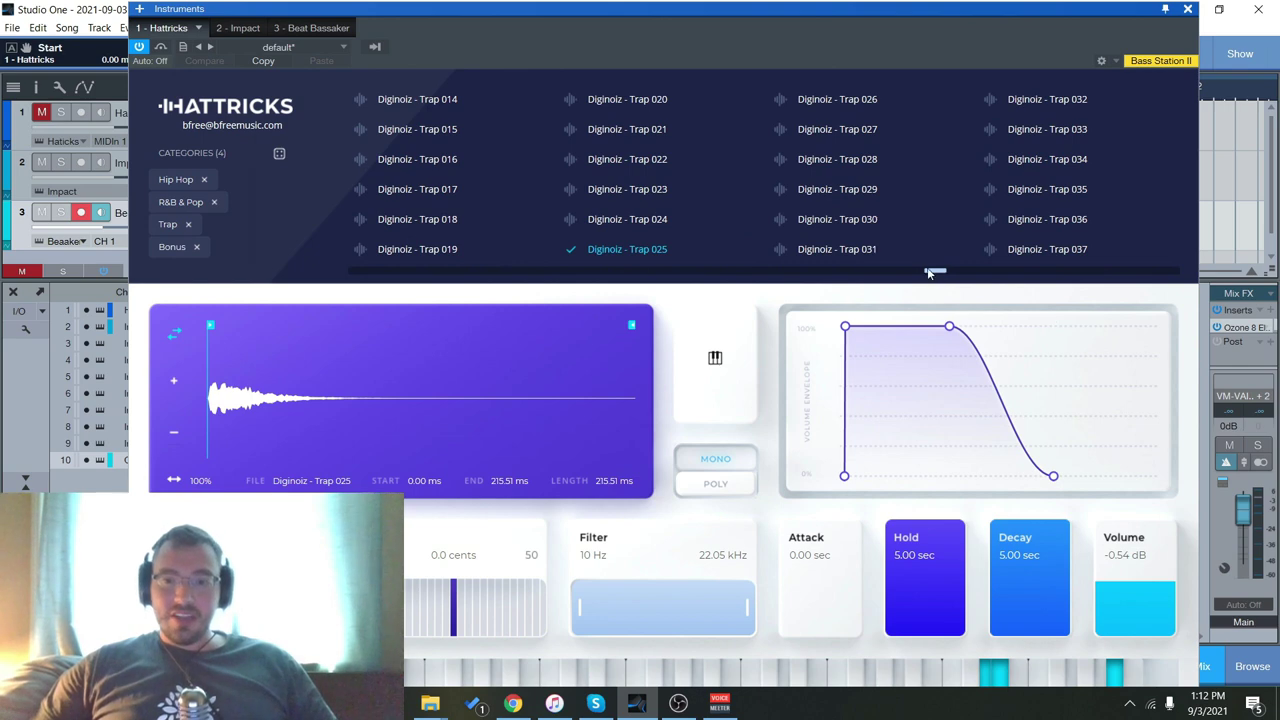
drag(935, 272, 355, 274)
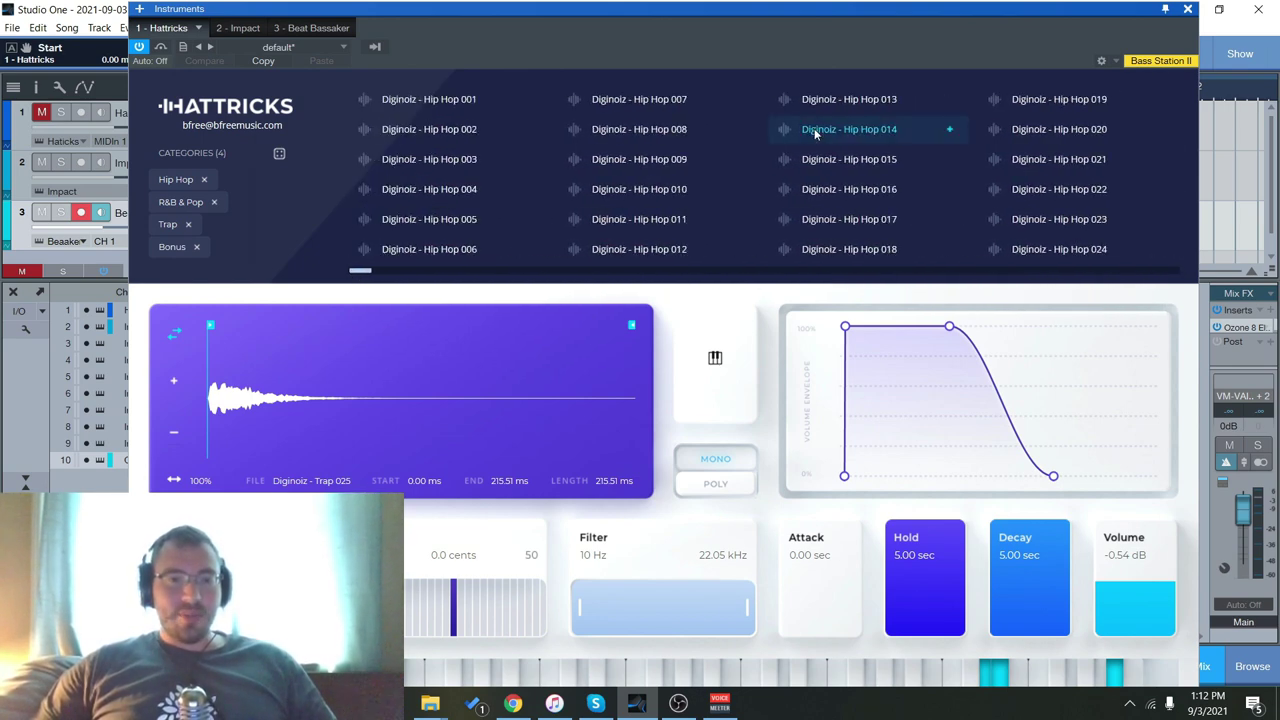
click(1188, 10)
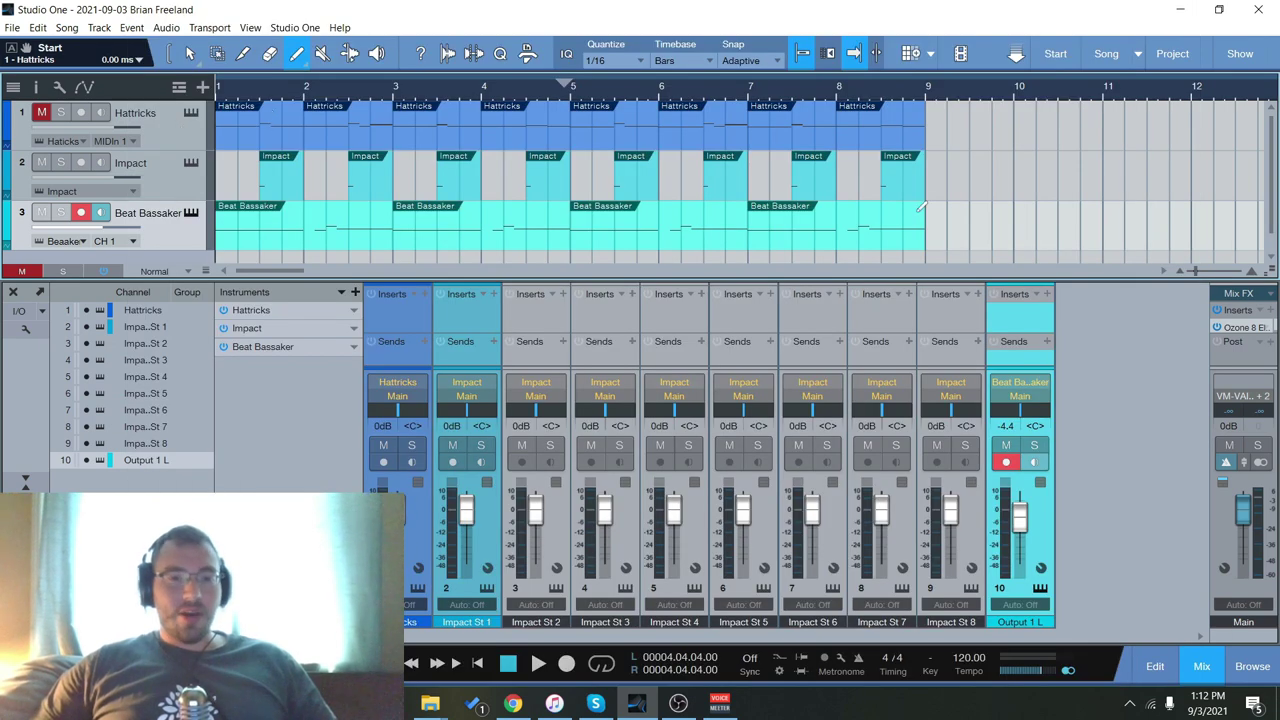
Switch the arrangement to the Arrow Tool.
right_click(1038, 181)
click(1043, 200)
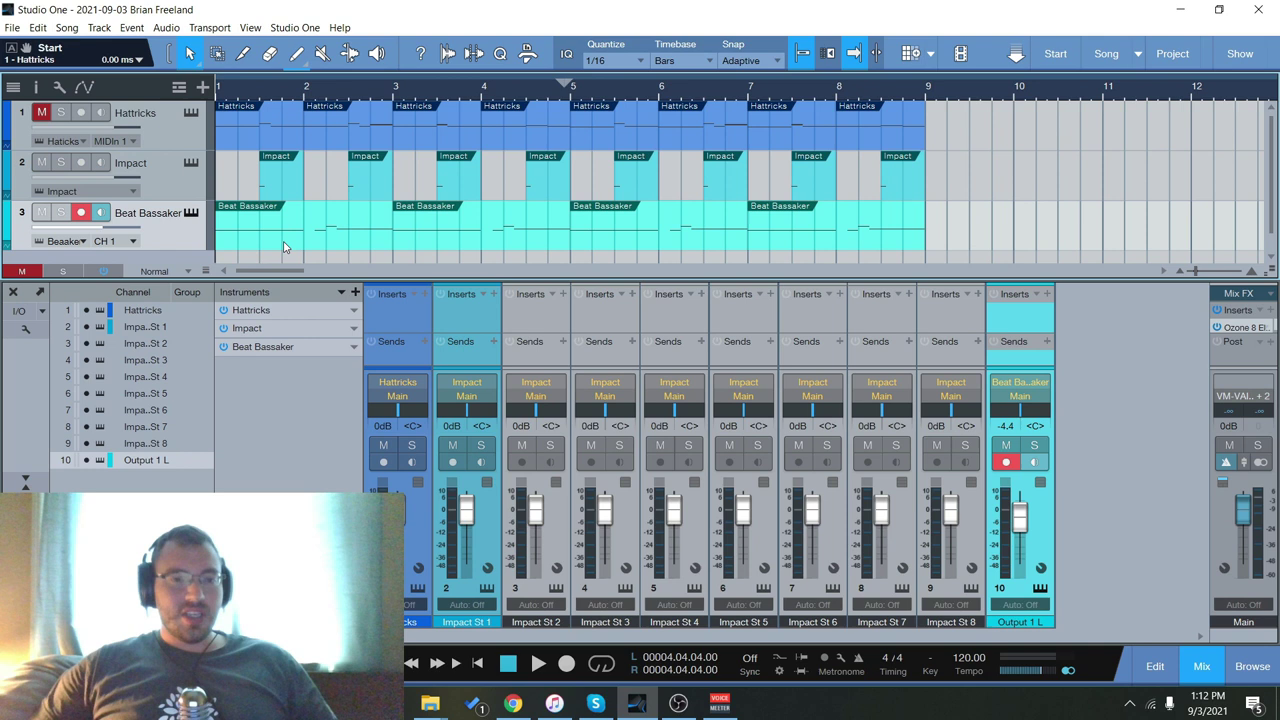
scroll(578, 212, down, 1)
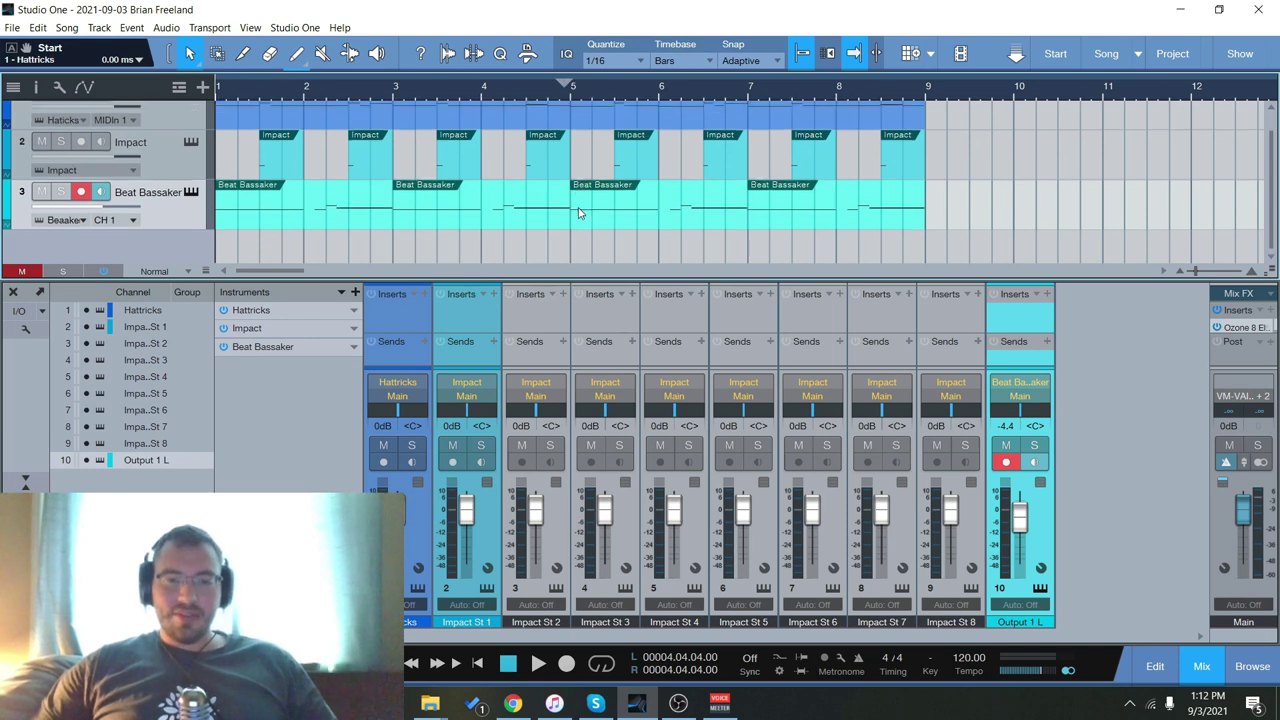
scroll(578, 212, up, 1)
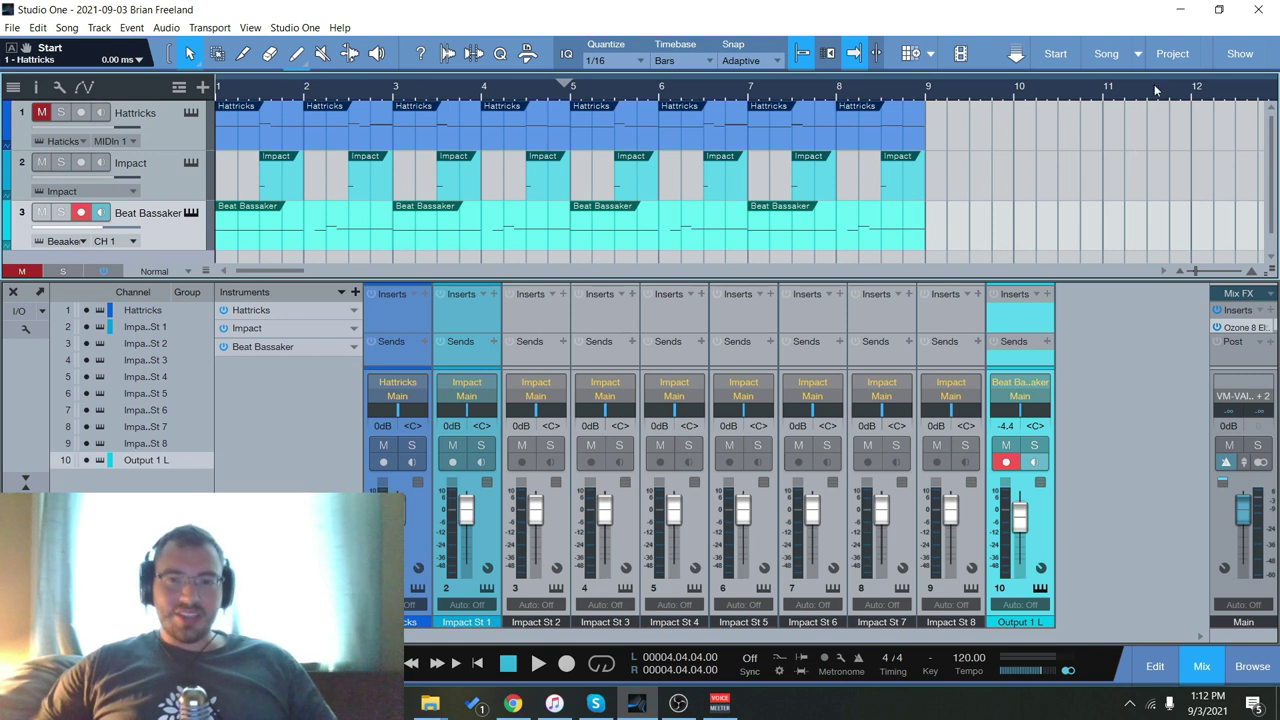
Set the loop range to bars 1–9 and start playback.
drag(568, 84, 922, 148)
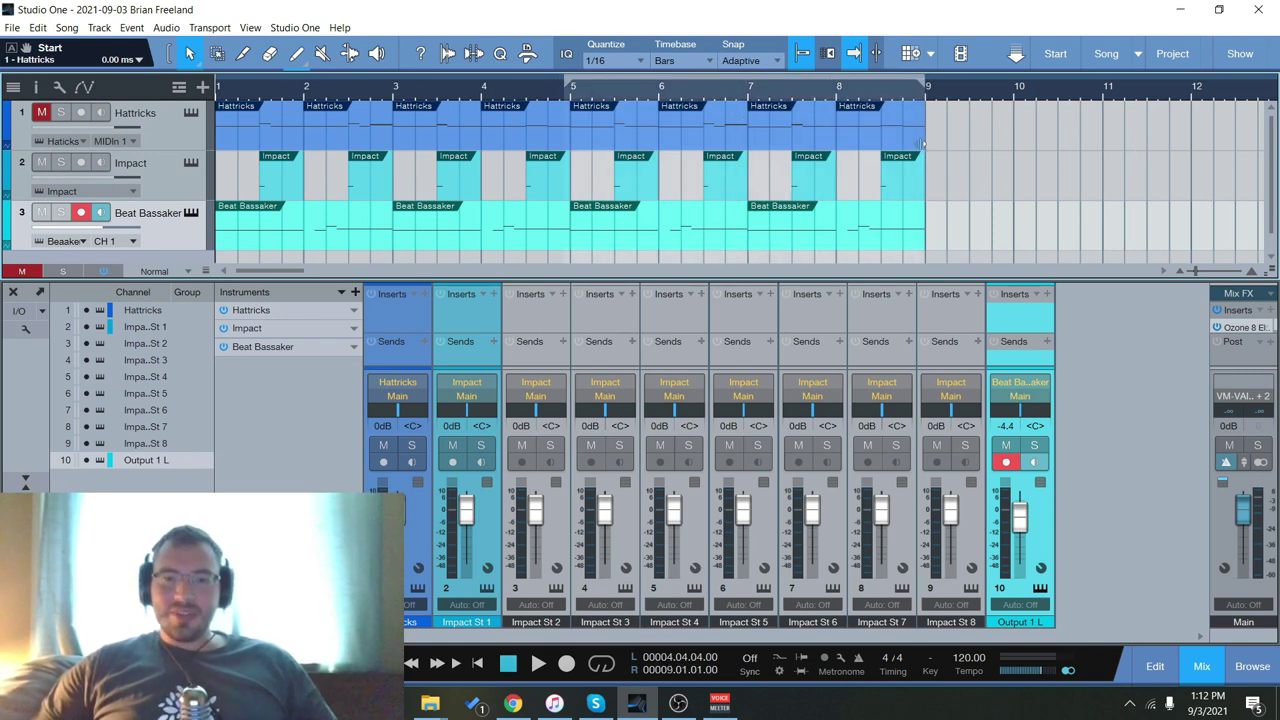
drag(568, 88, 218, 88)
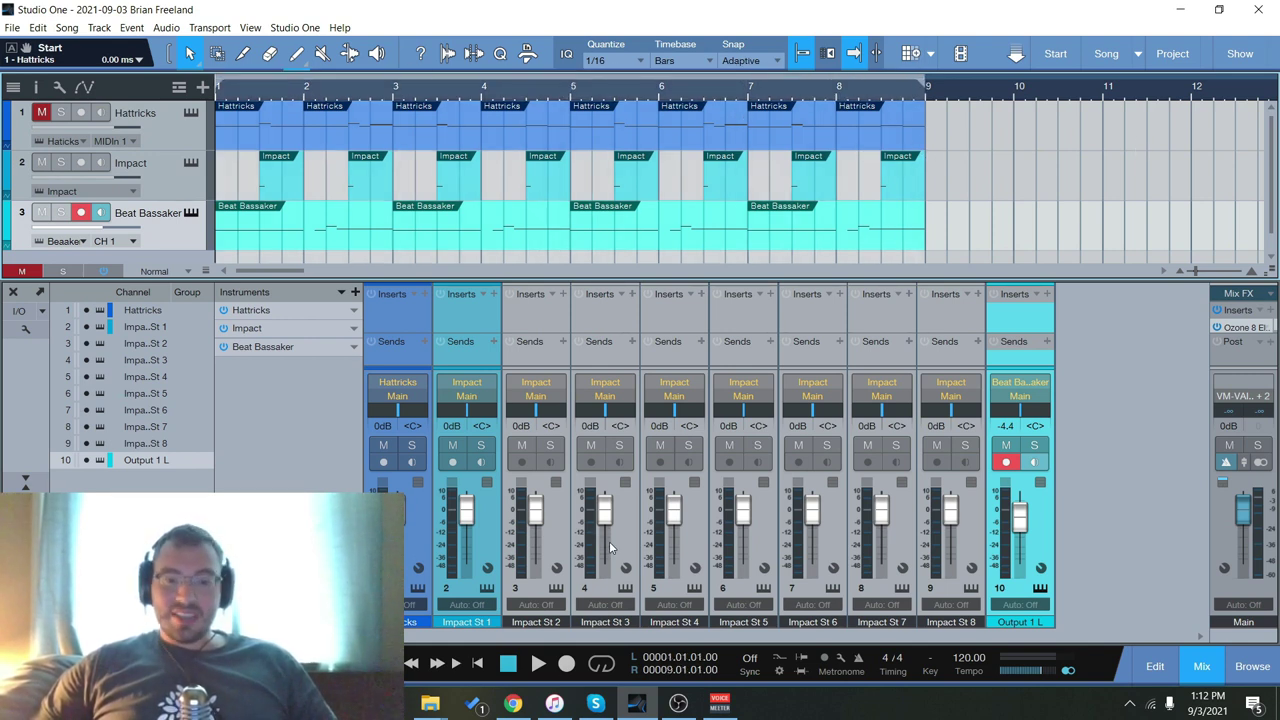
key(space)
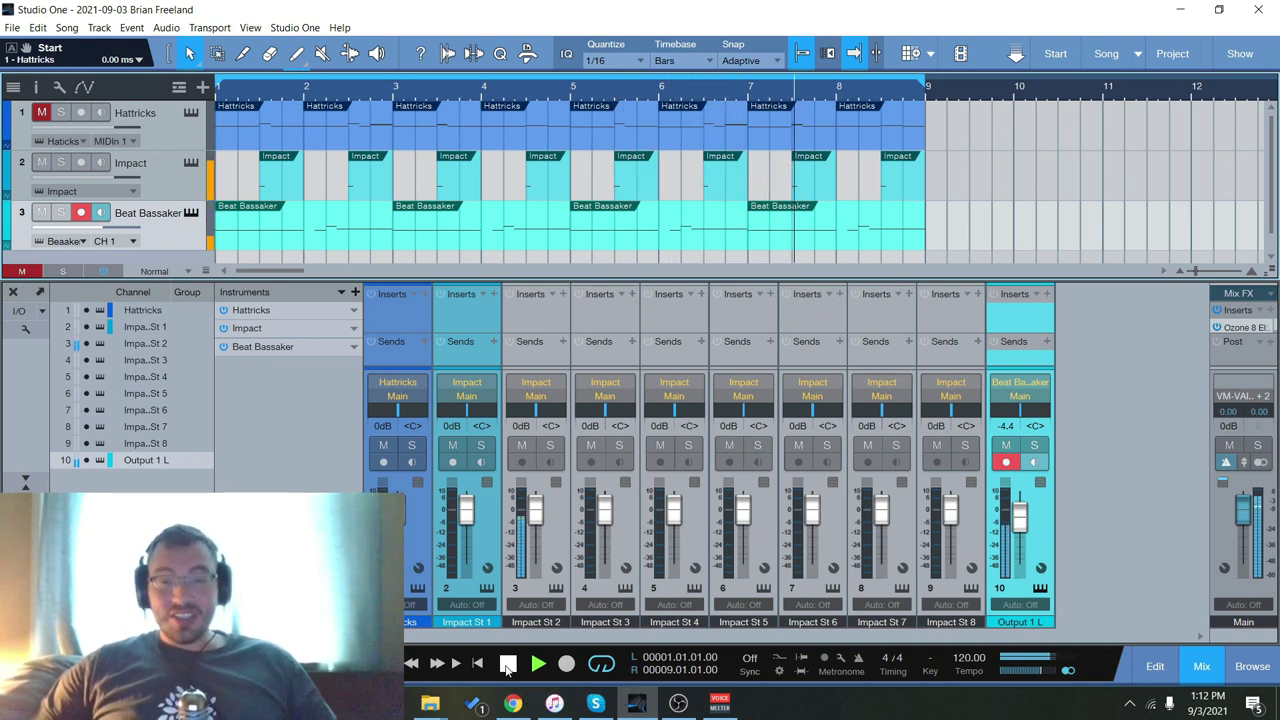
Unmute Hattricks, show its hi-hat pattern in the note editor, stop playback, and fit bars 1–9.
click(42, 114)
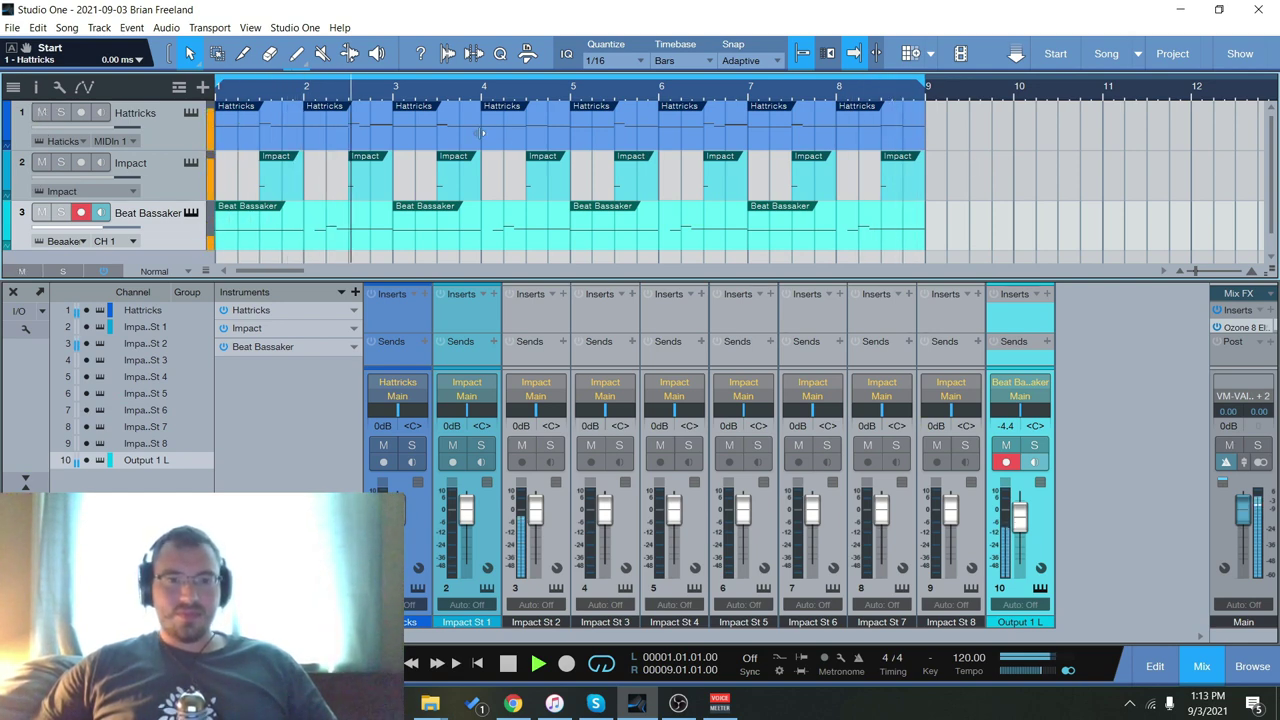
double_click(439, 126)
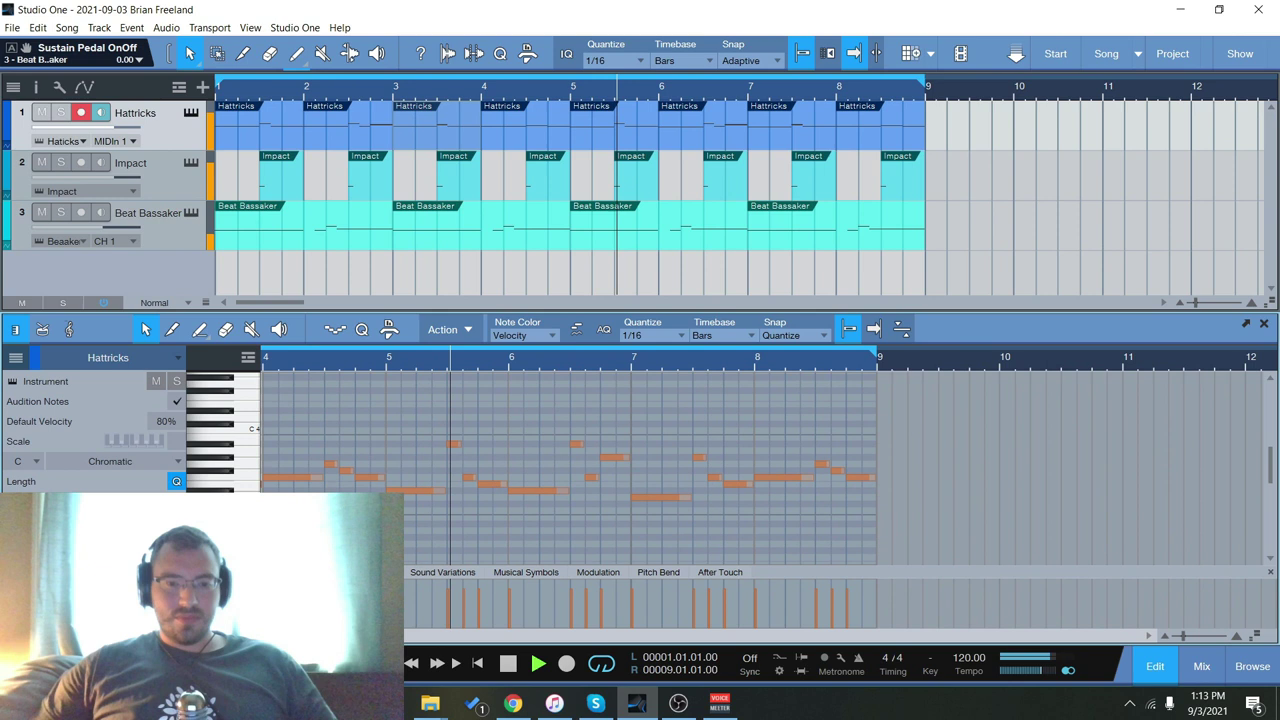
click(489, 536)
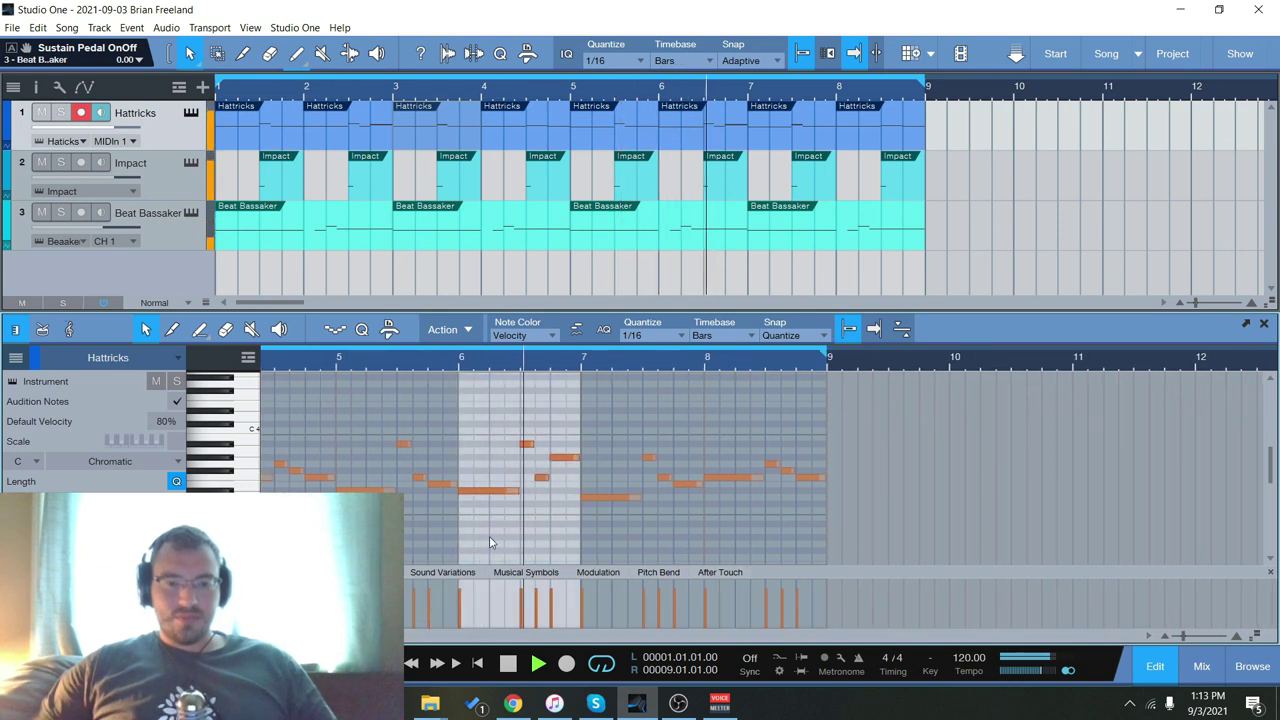
click(666, 531)
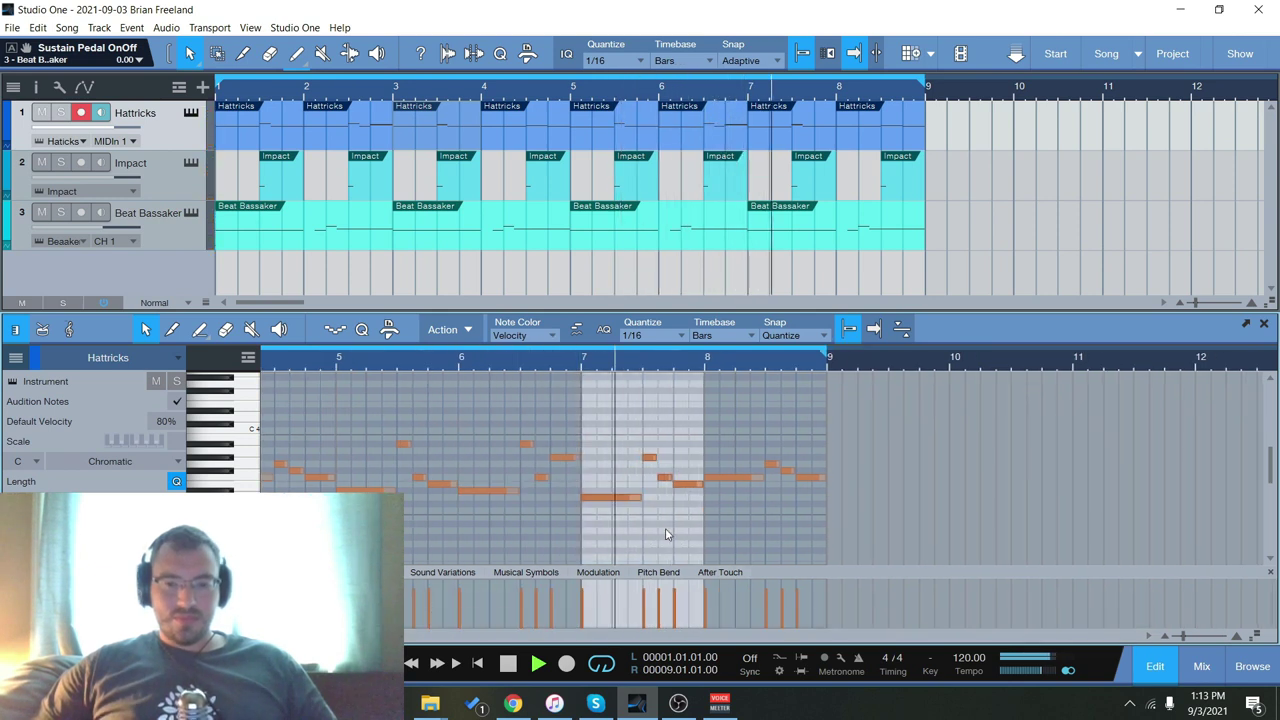
click(758, 533)
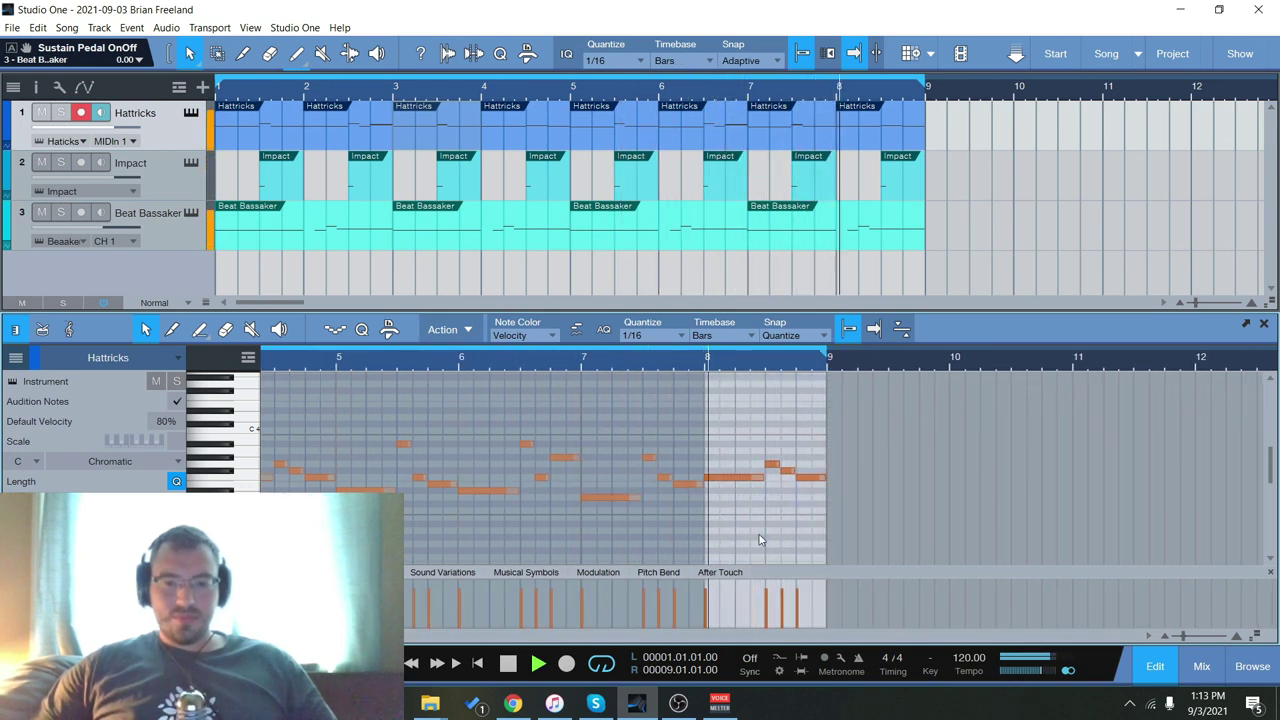
click(509, 664)
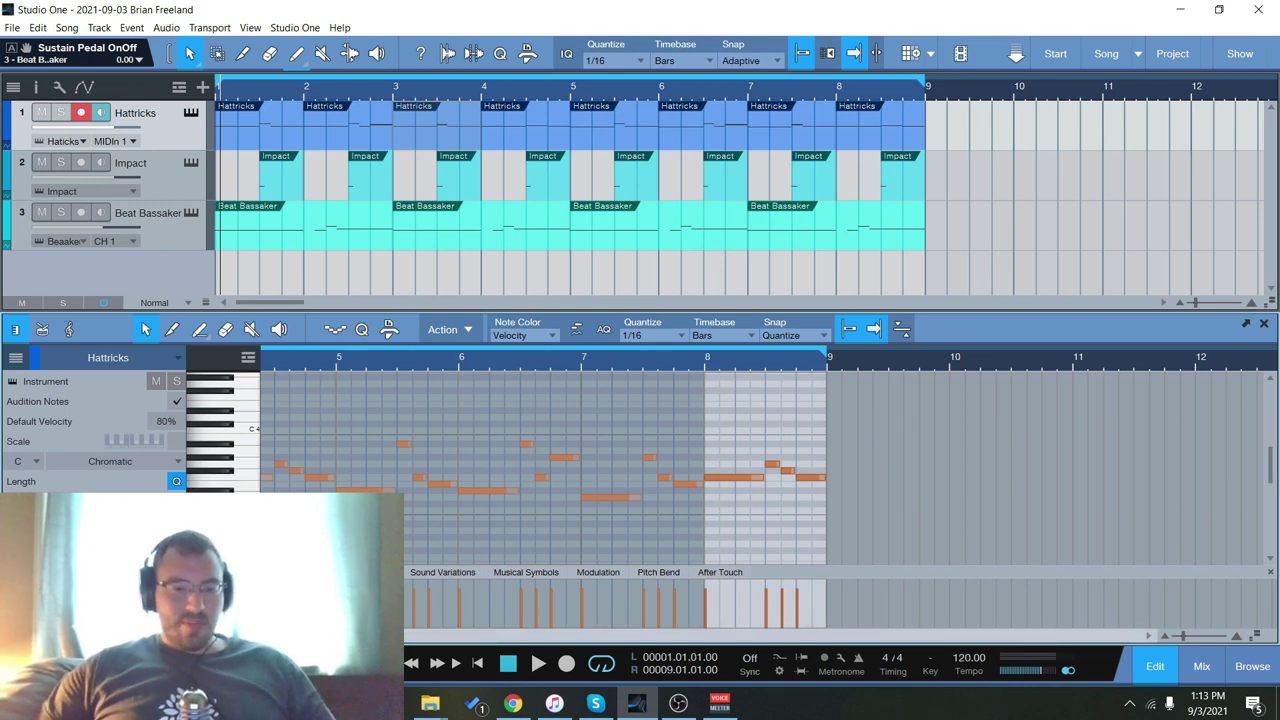
key(shift+z)
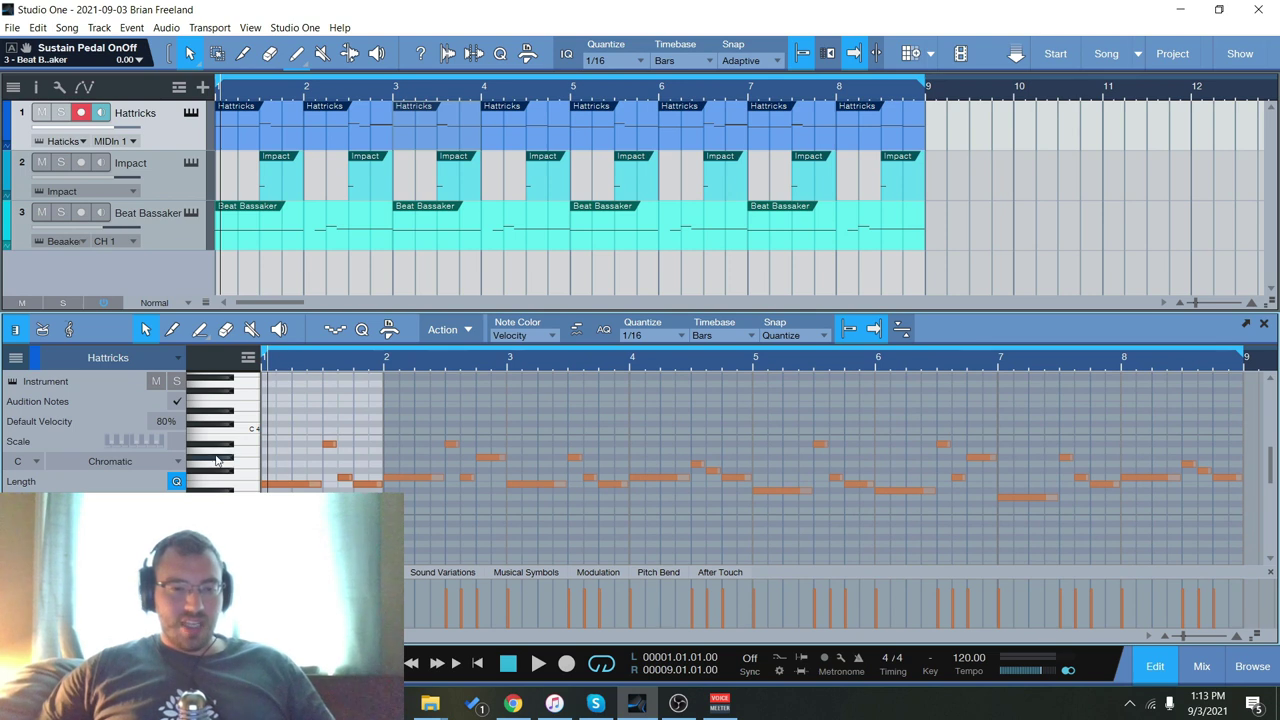
Audition a hi-hat note, then bring up the Hattricks plugin with Trap 025 loaded.
click(252, 487)
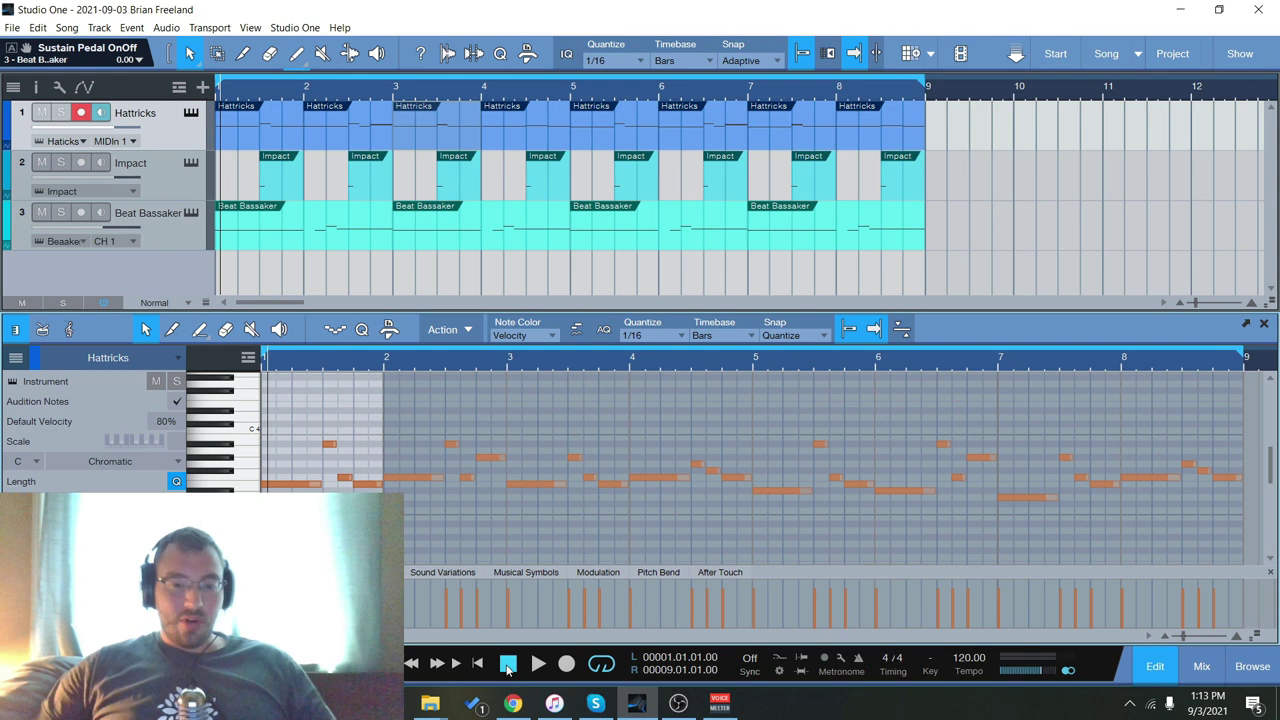
click(191, 114)
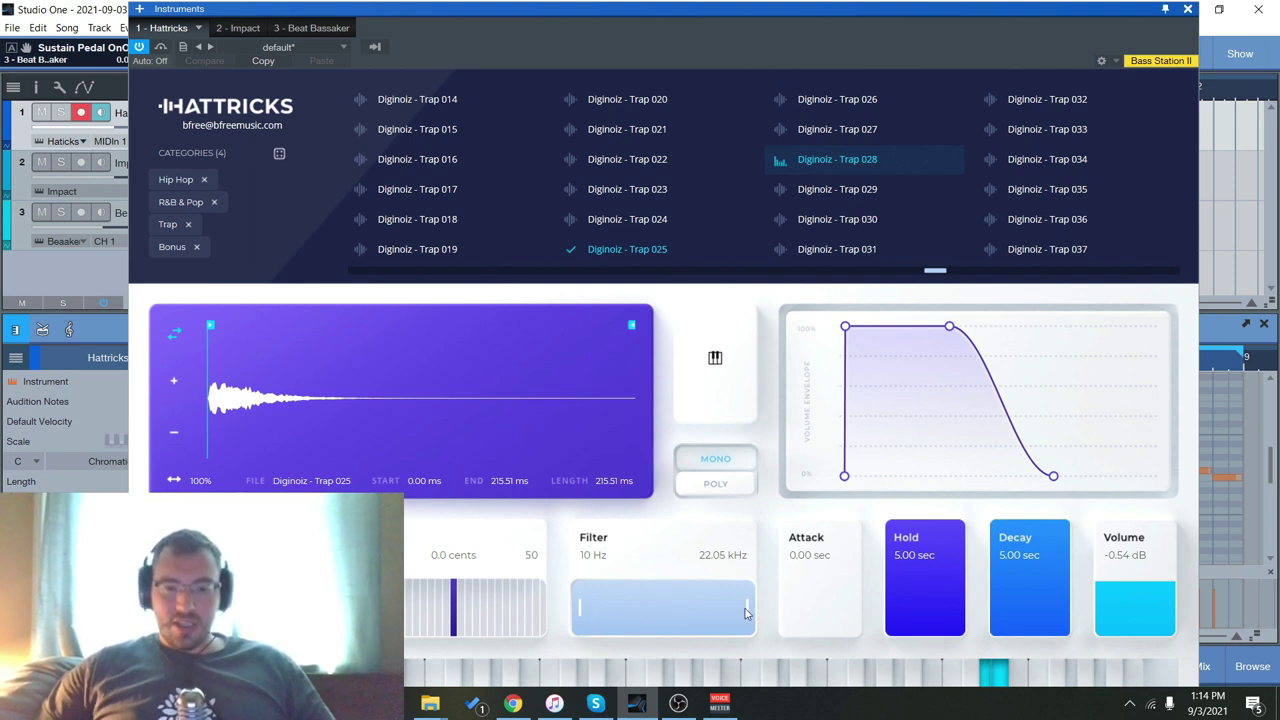
Test the Hattricks filter and Mono/Poly switch, then load Diginoiz - Trap 029 in Mono mode.
mouse_move(745, 613)
mouse_down()
mouse_move(665, 612)
mouse_move(750, 620)
mouse_up()
drag(580, 612, 565, 635)
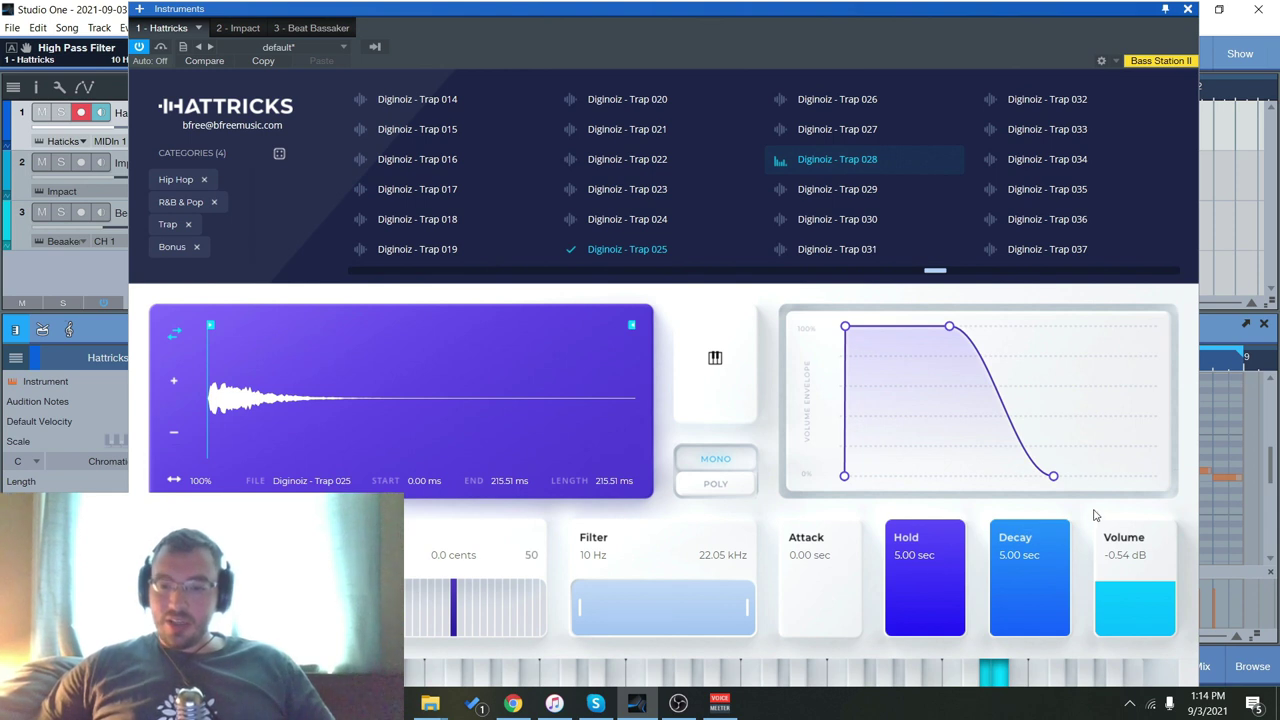
click(705, 486)
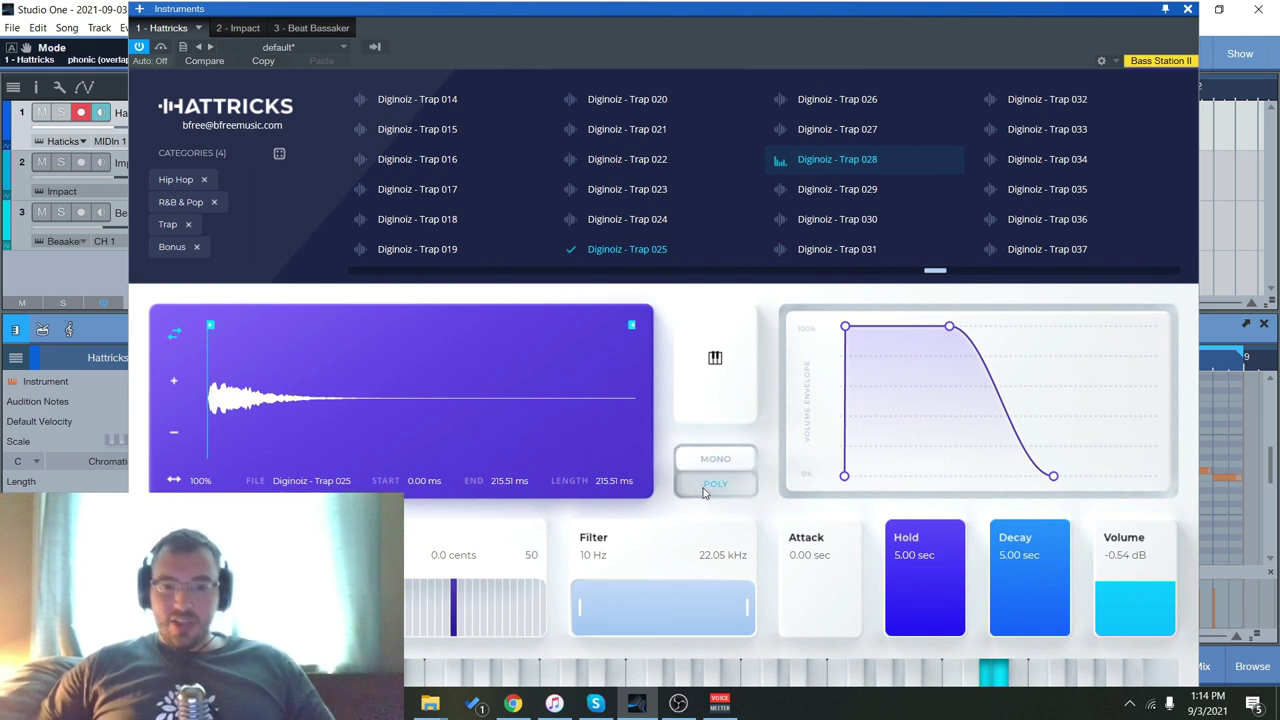
click(737, 463)
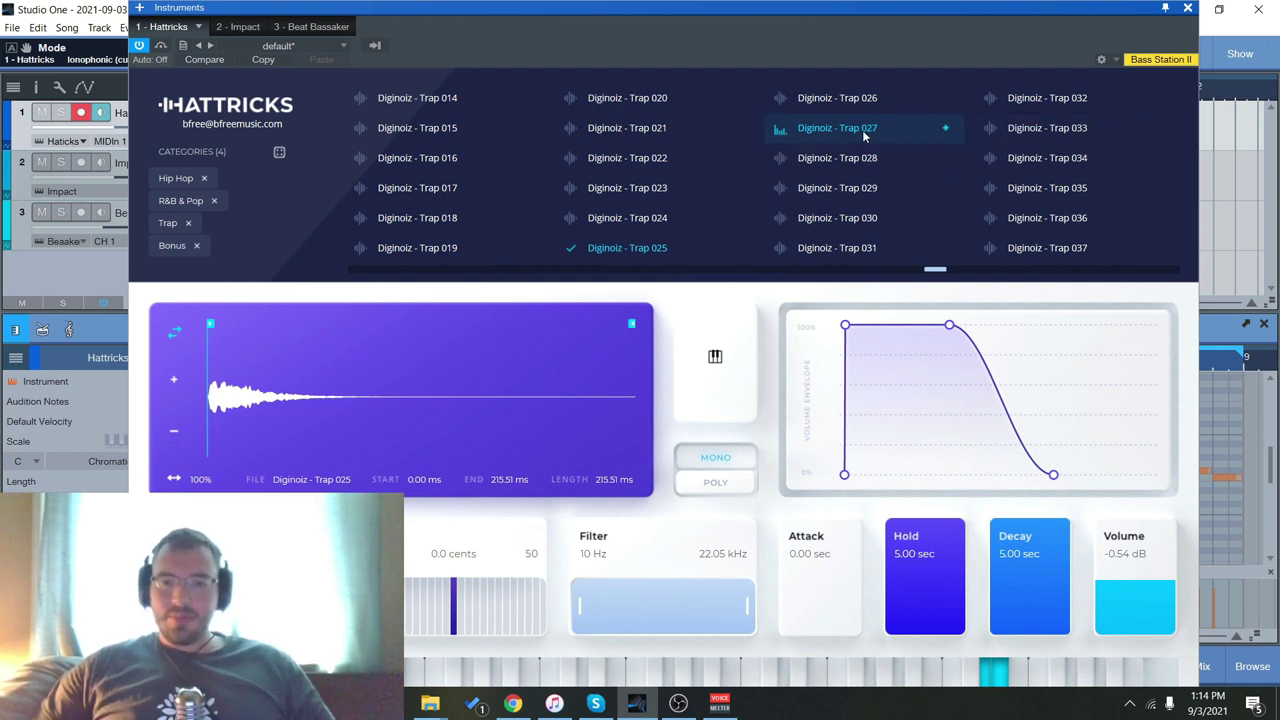
click(845, 218)
click(850, 188)
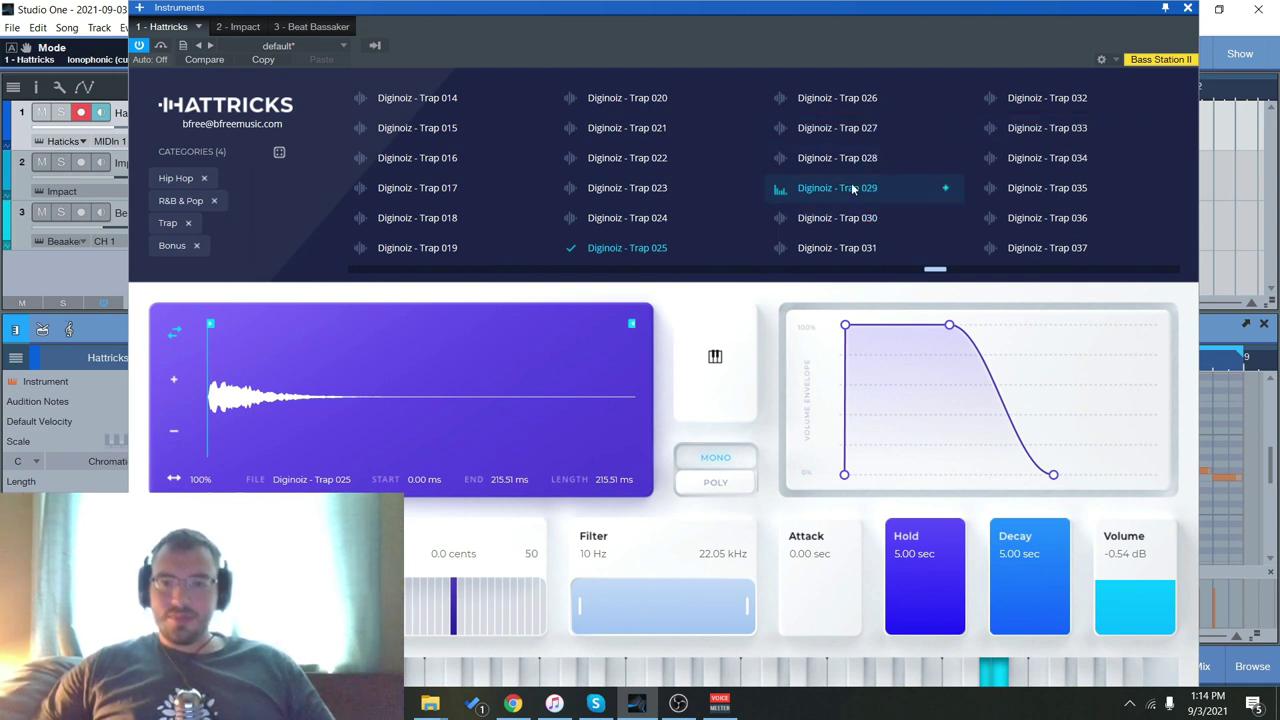
Close the Hattricks window and play the looped beat with Trap 029.
click(1188, 9)
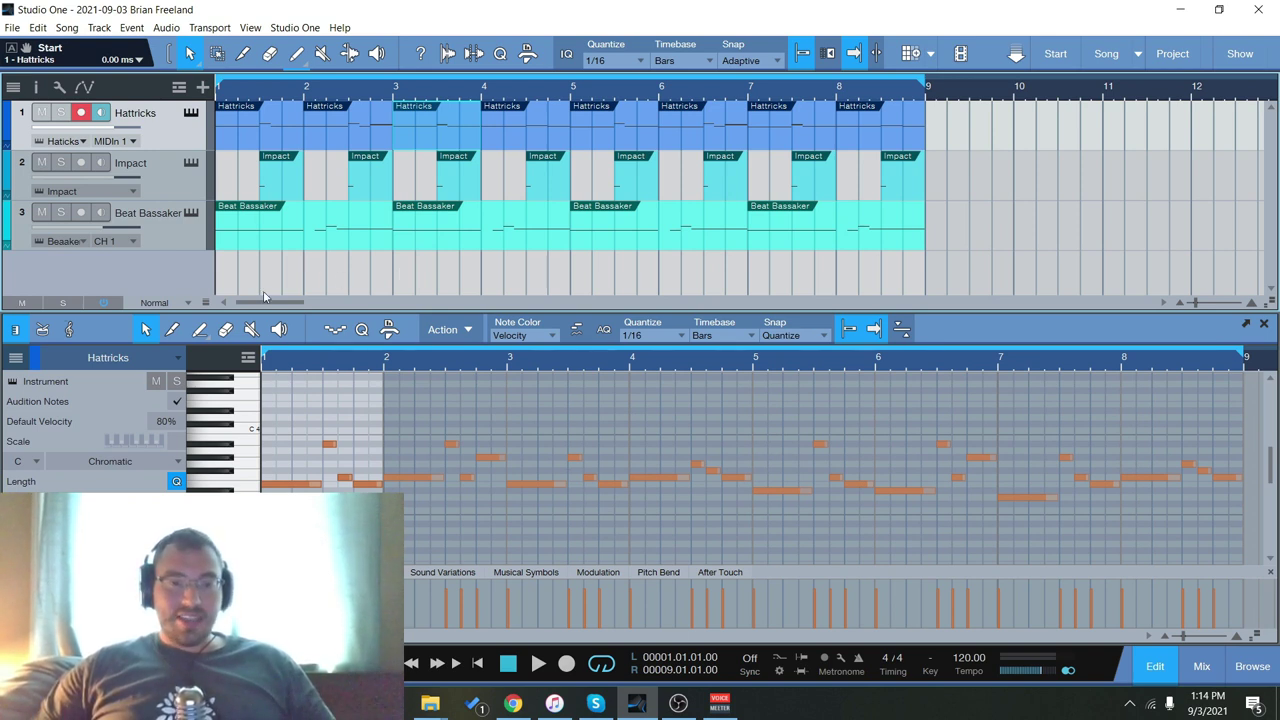
key(space)
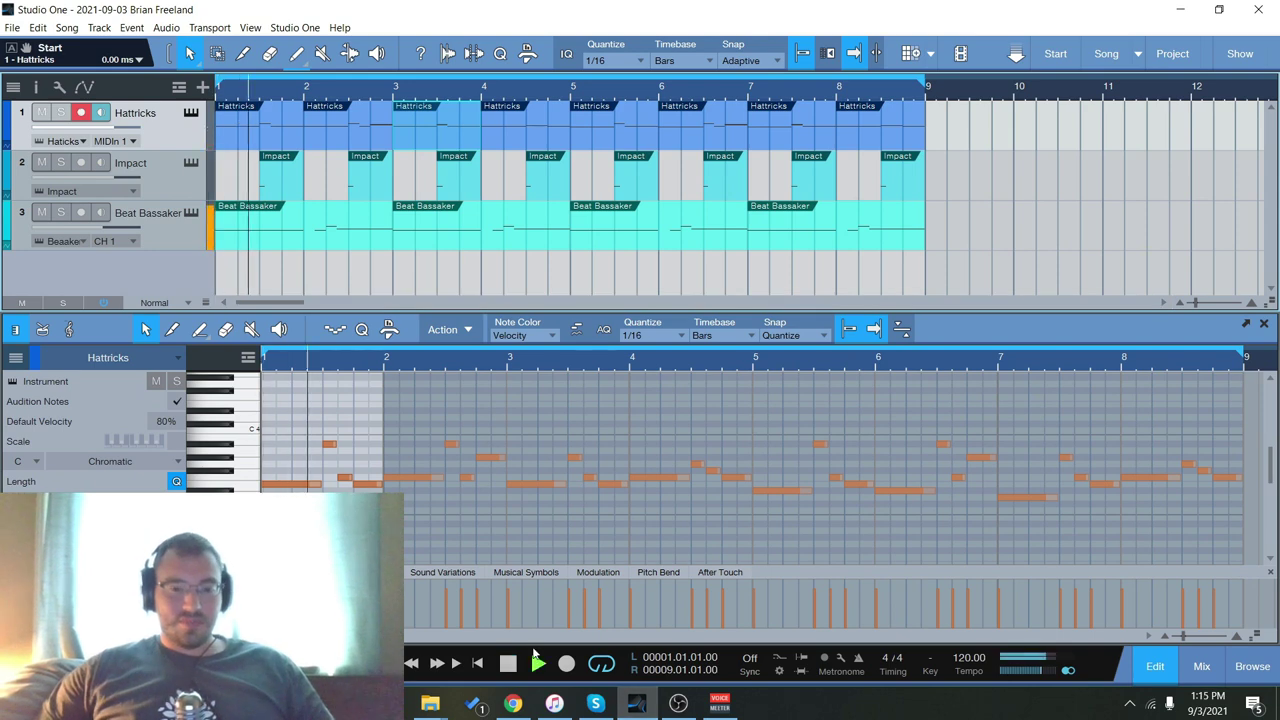
Reopen Hattricks, reposition its window, and audition the Trap 028 and Trap 023 samples.
click(190, 113)
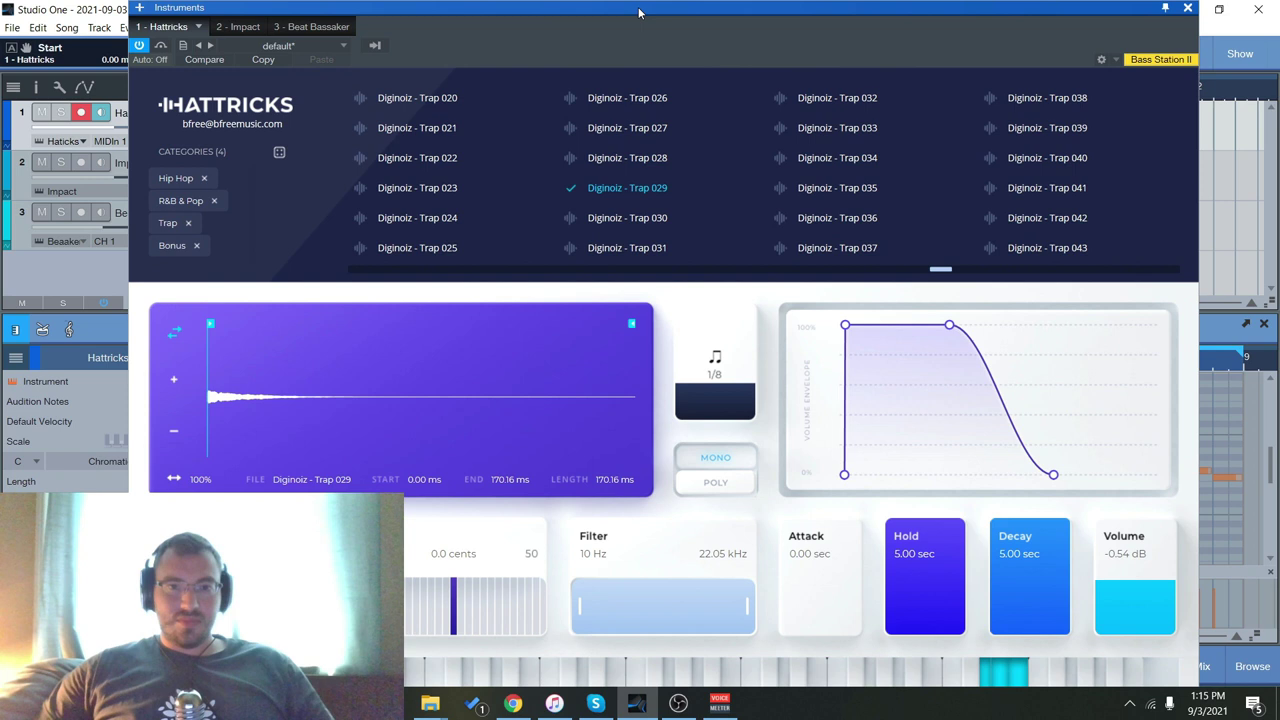
drag(642, 13, 765, 33)
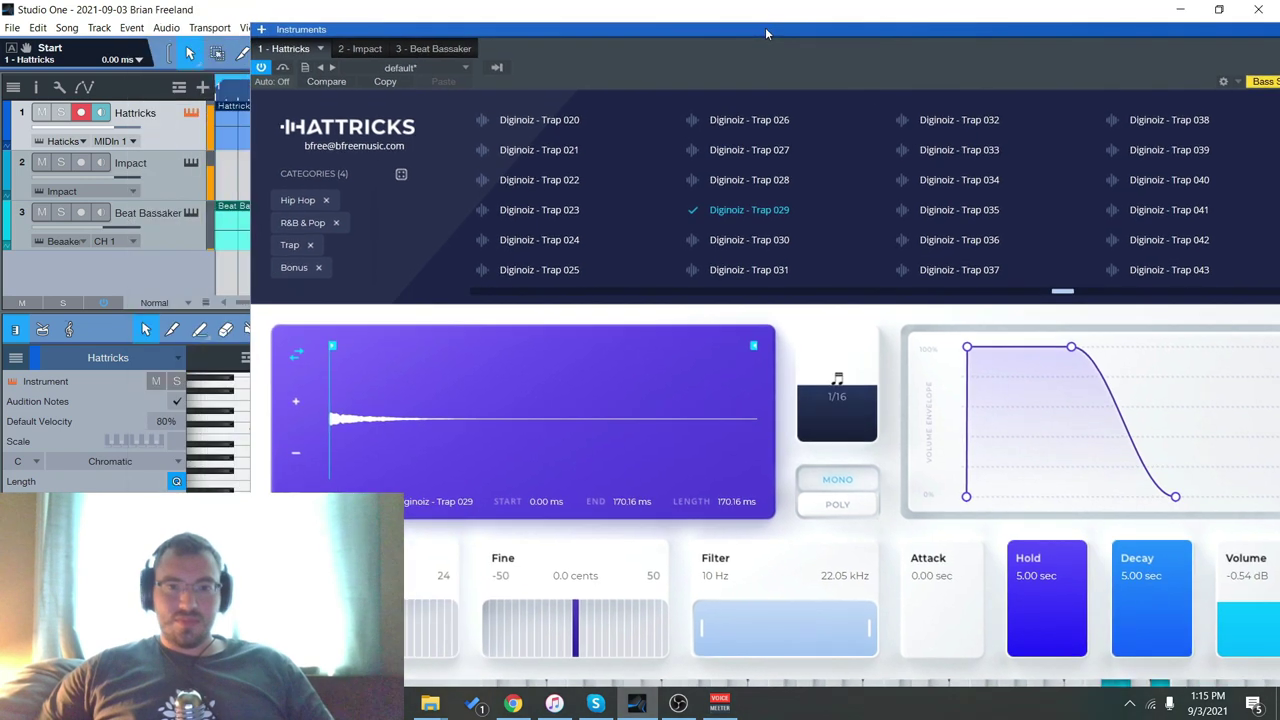
click(754, 177)
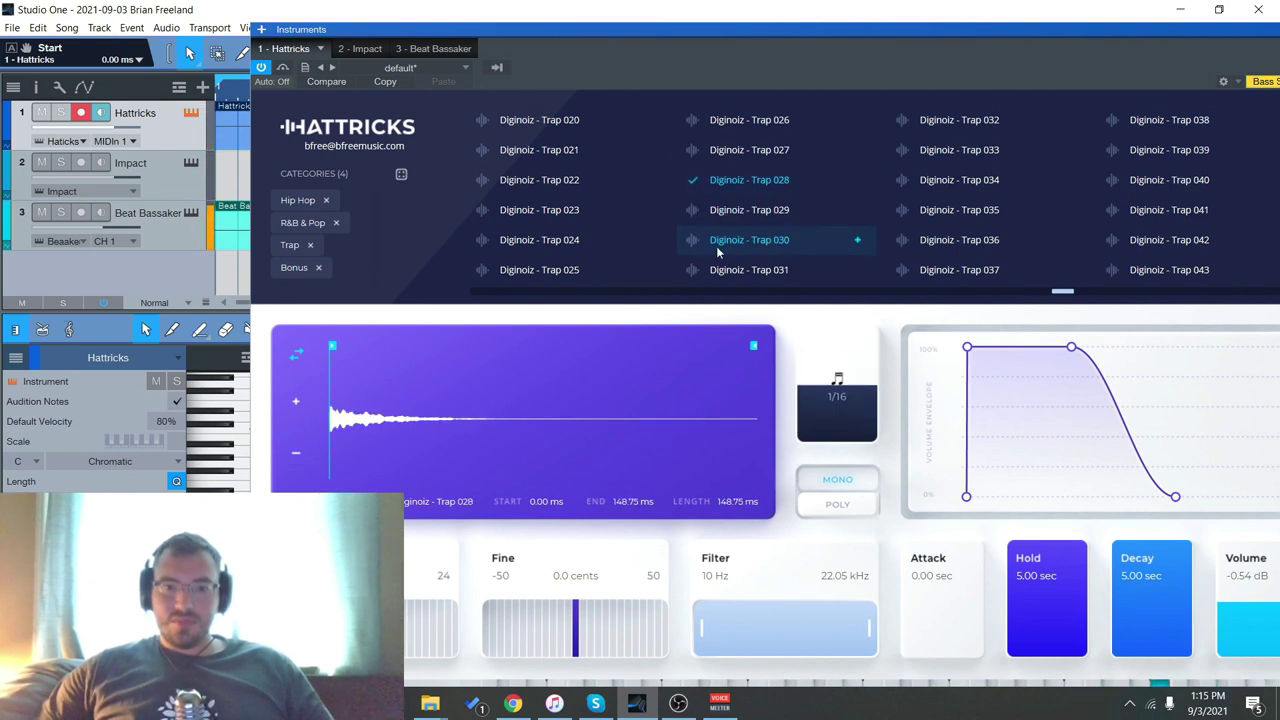
click(579, 214)
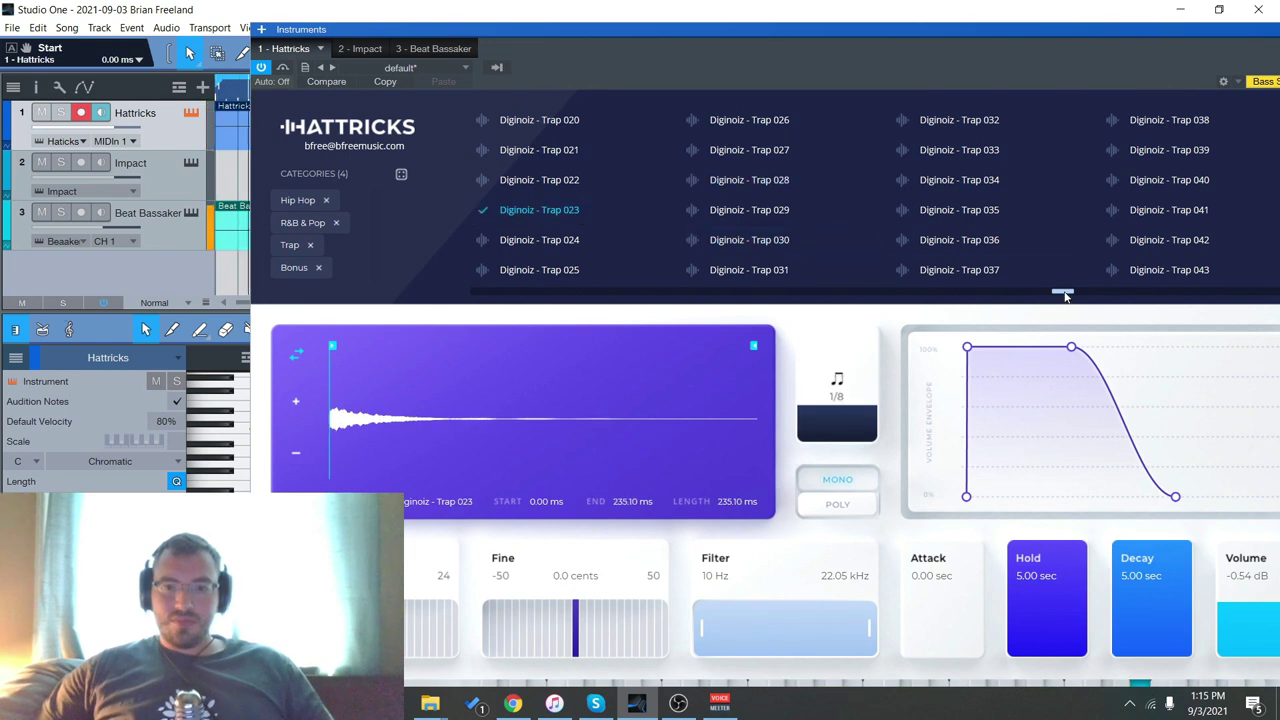
drag(1064, 295, 849, 293)
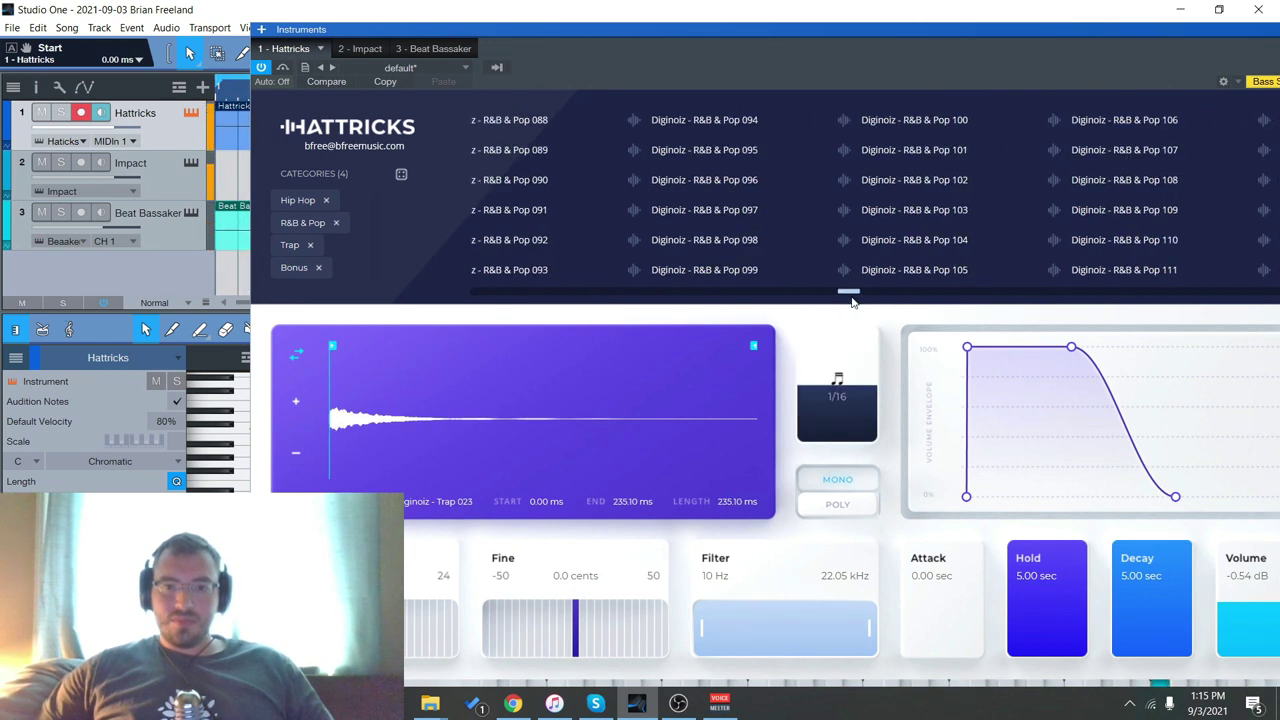
Audition R&B & Pop 097 and Hip Hop 184, 118, 075 and 001 samples.
click(717, 202)
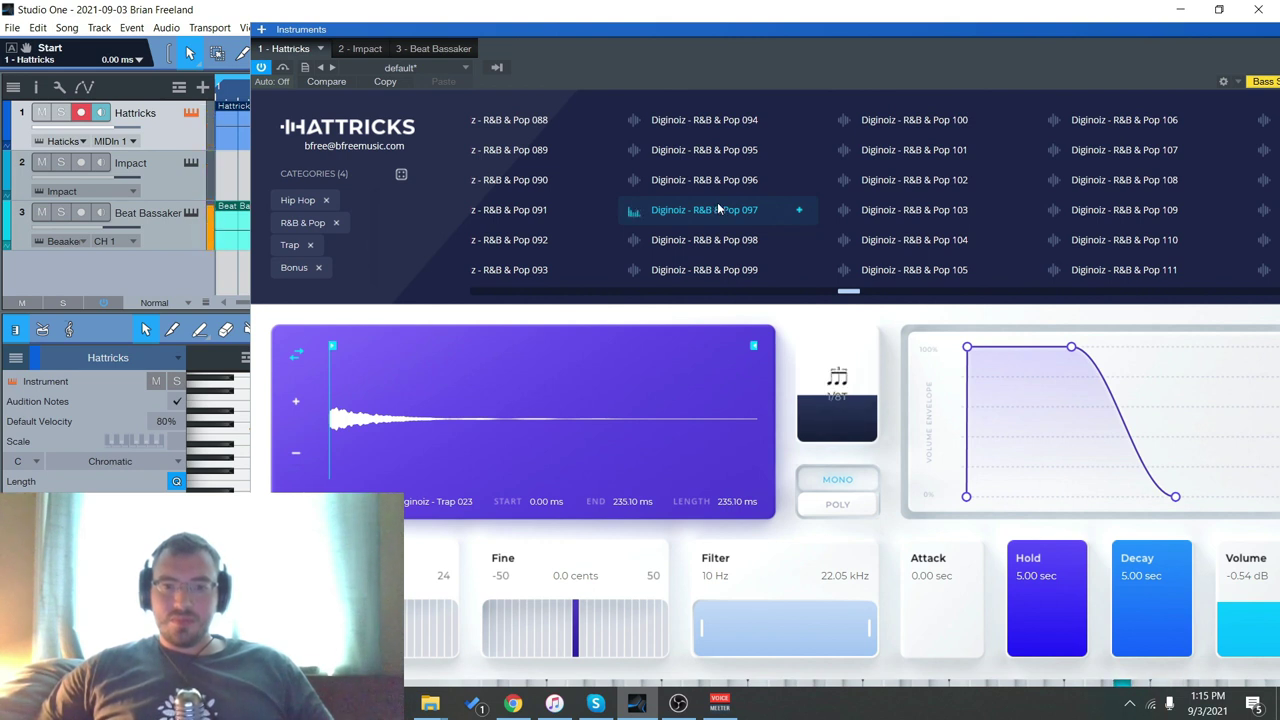
scroll(640, 215, left, 10)
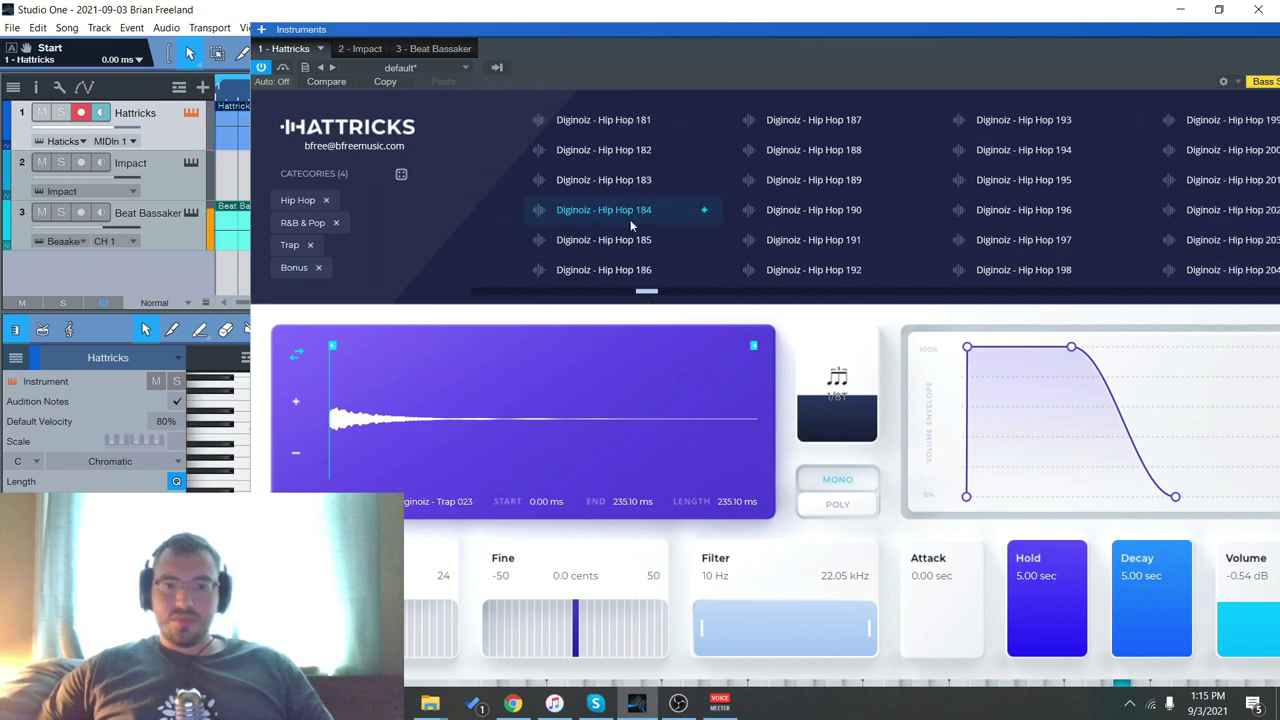
click(631, 212)
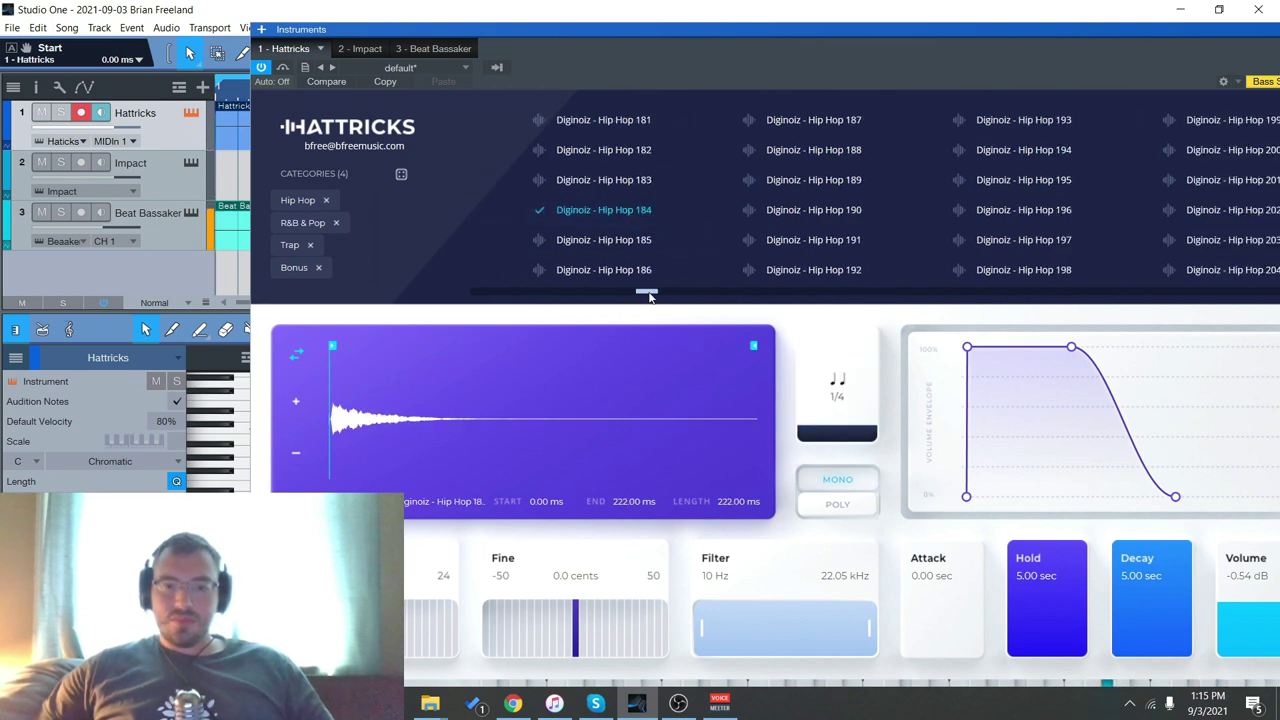
drag(648, 294, 588, 294)
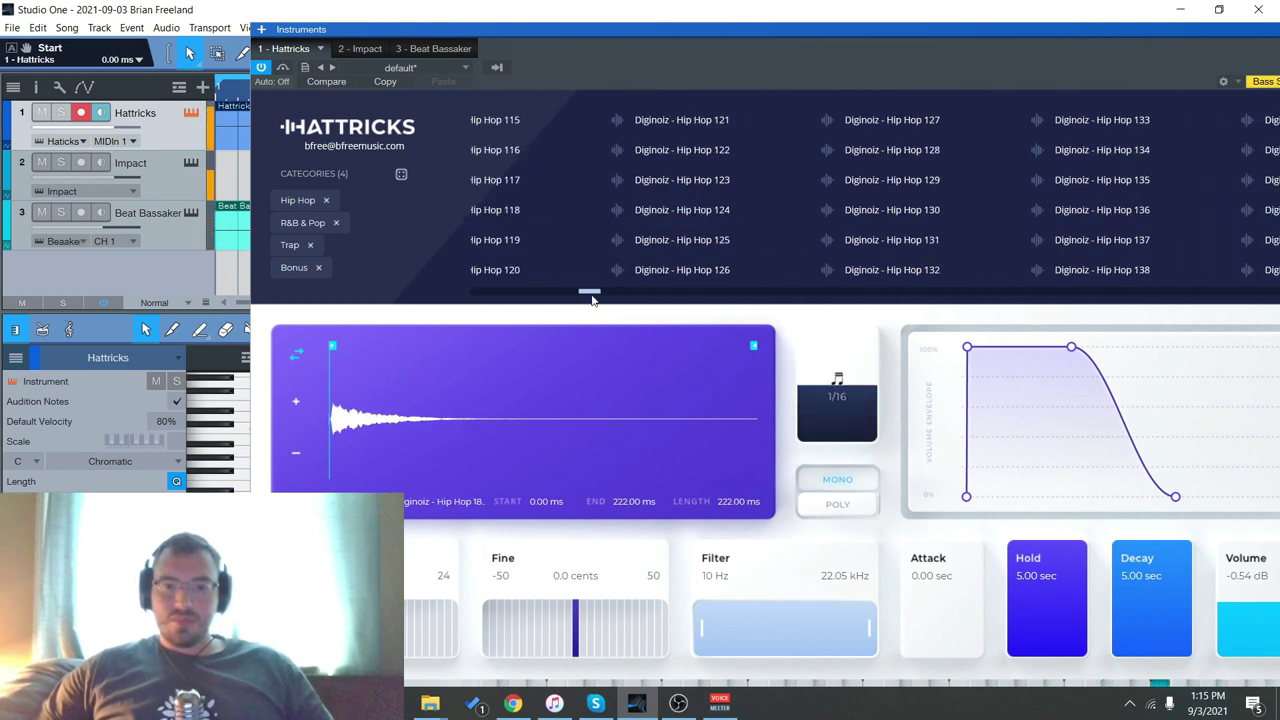
click(508, 211)
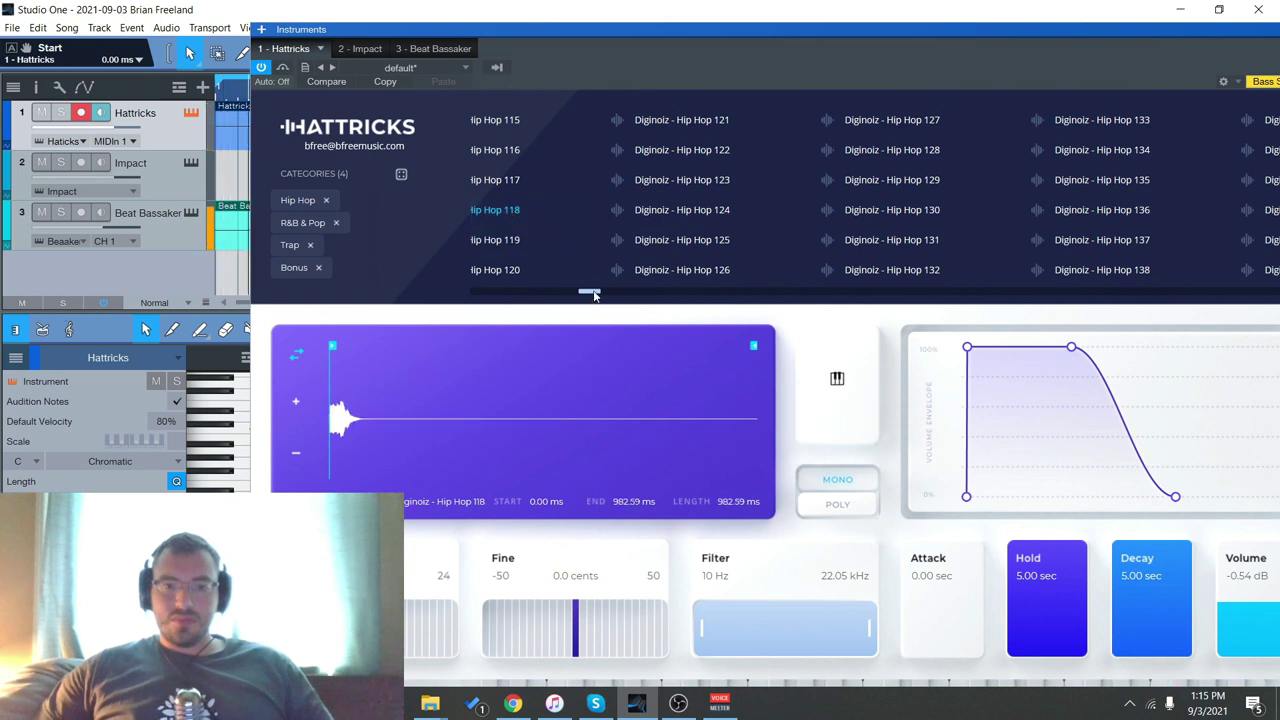
drag(593, 295, 546, 294)
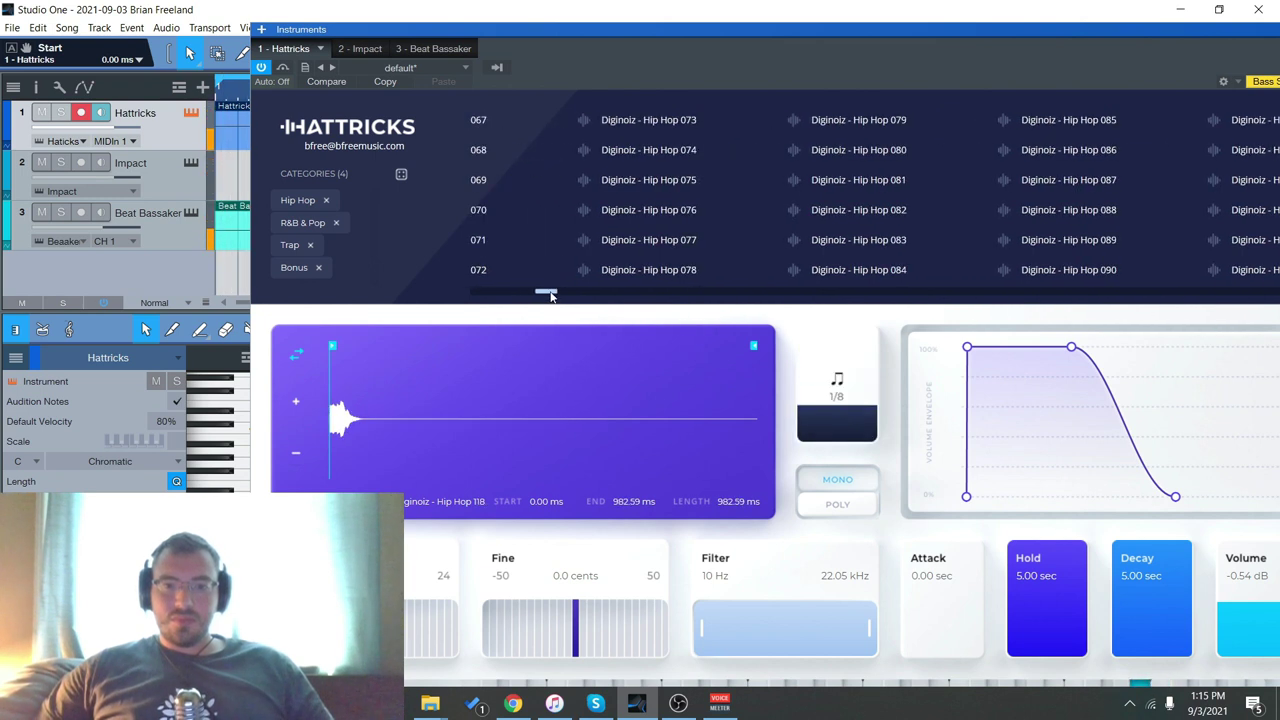
click(678, 181)
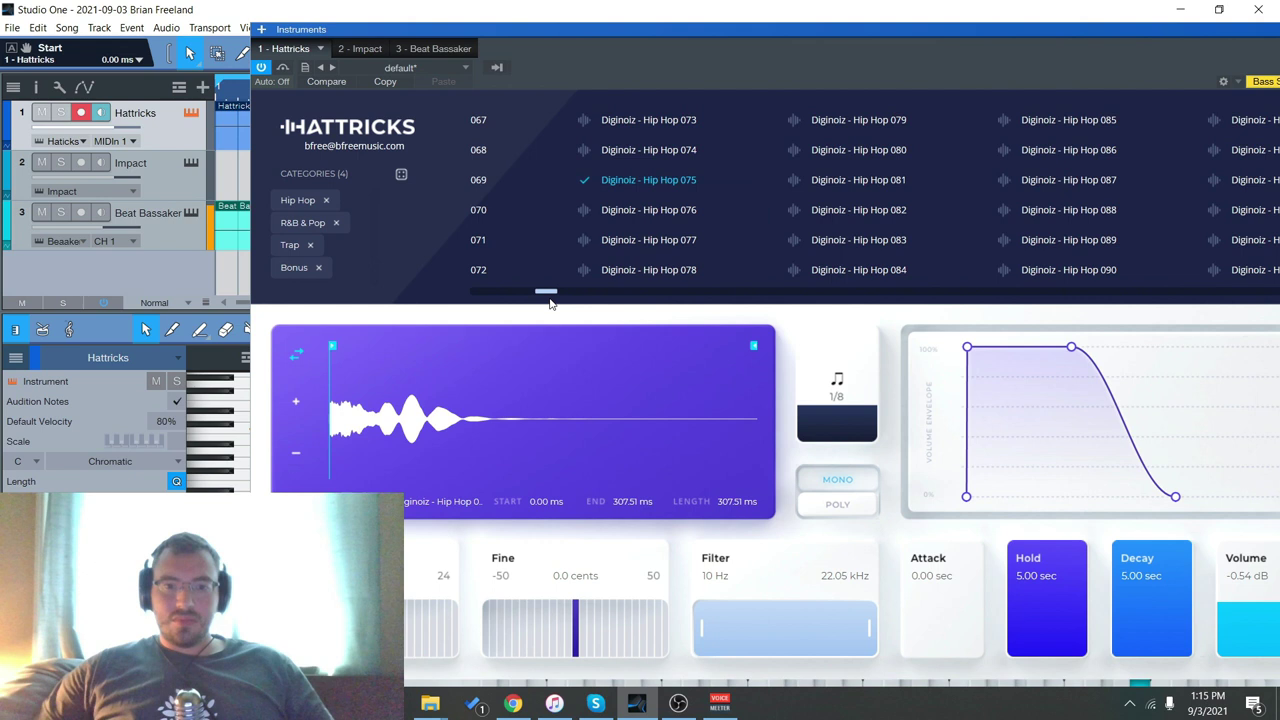
drag(549, 300, 467, 300)
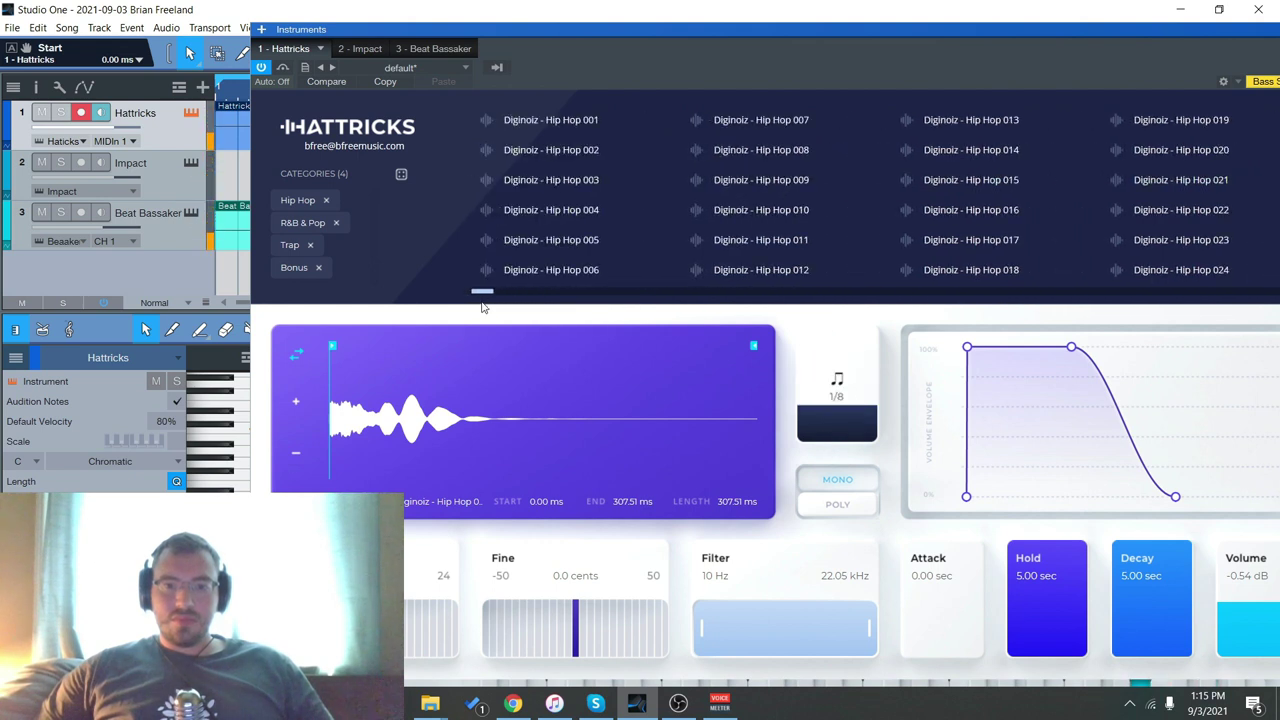
click(569, 118)
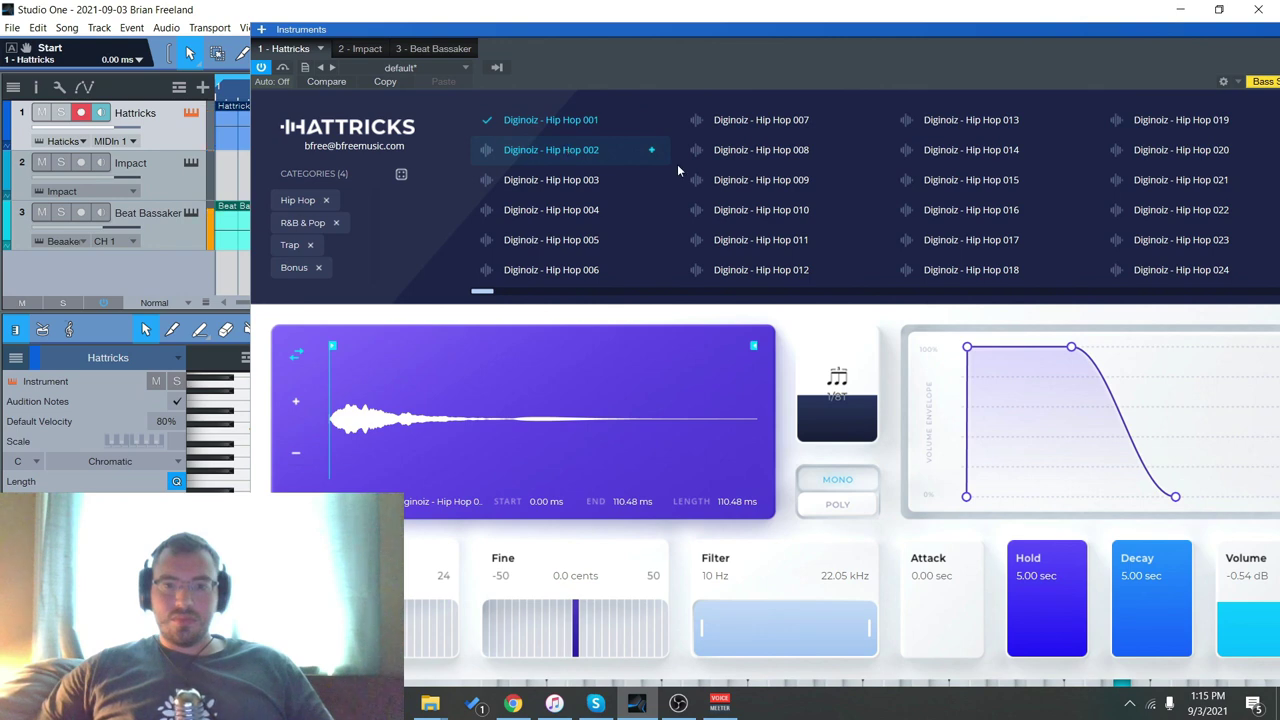
Load Diginoiz - Trap 017 as the hi-hat sample and shift the window left.
scroll(677, 171, down, 15)
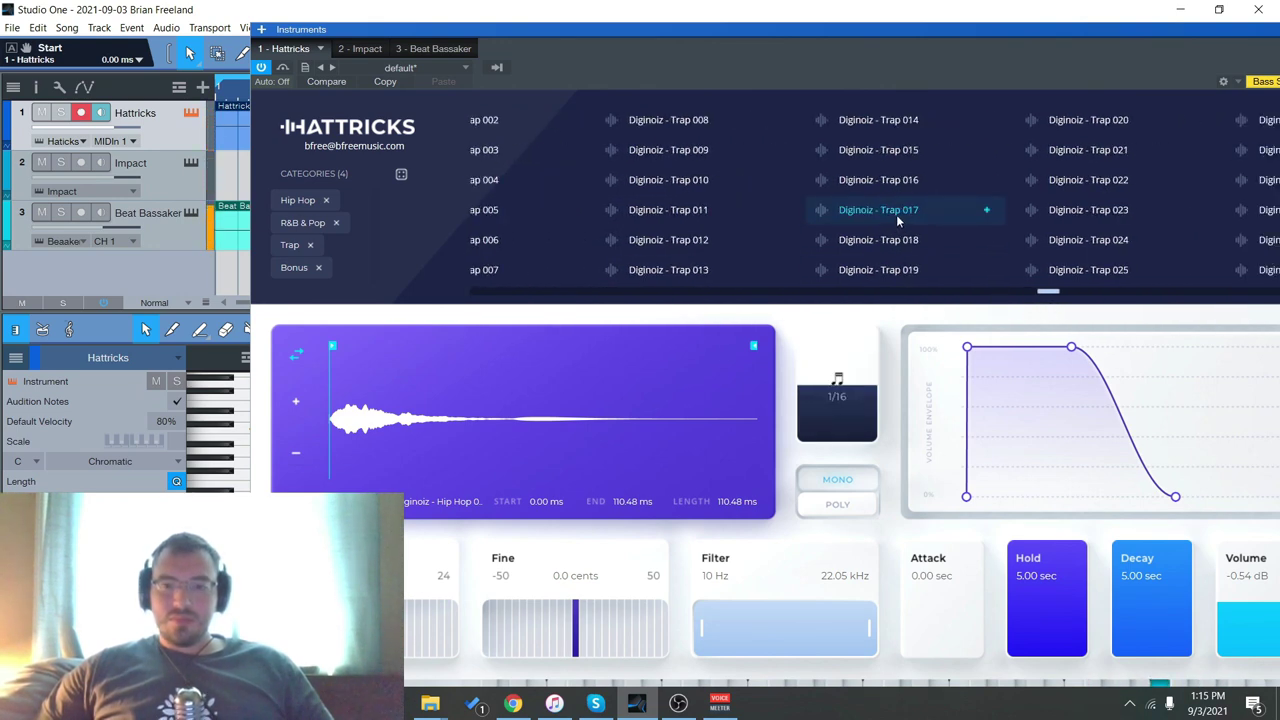
click(896, 214)
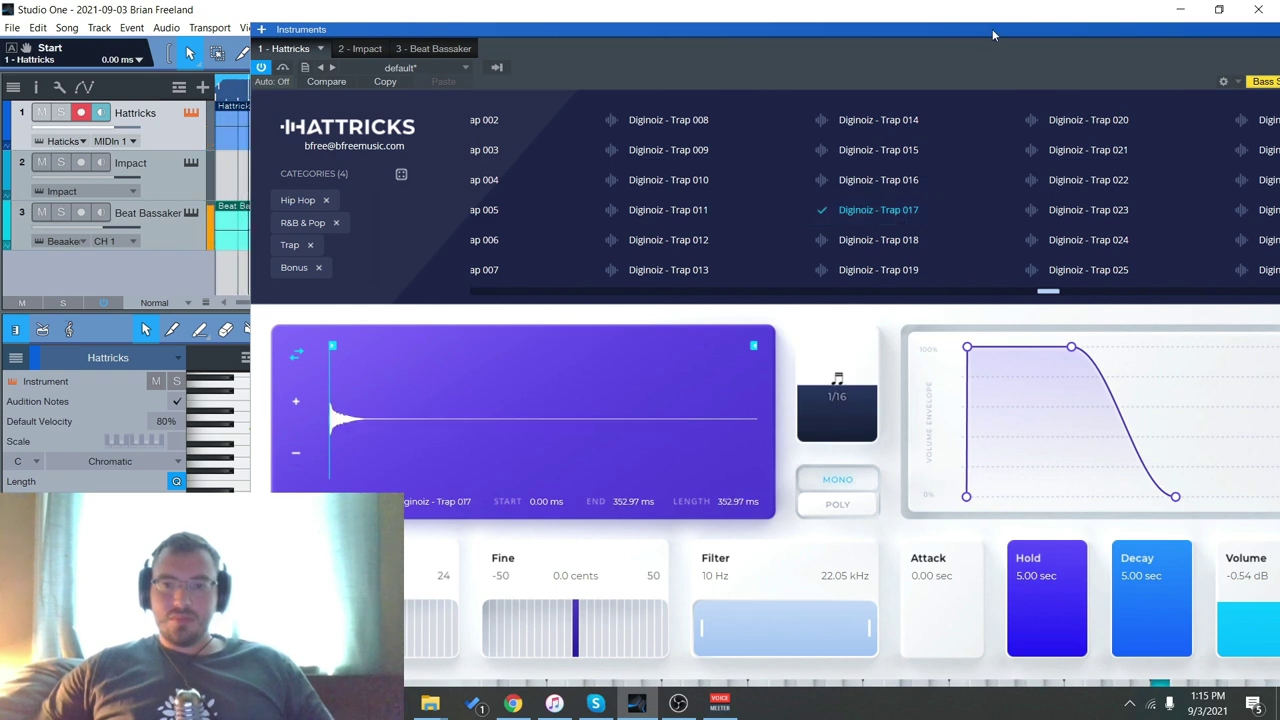
drag(993, 35, 758, 33)
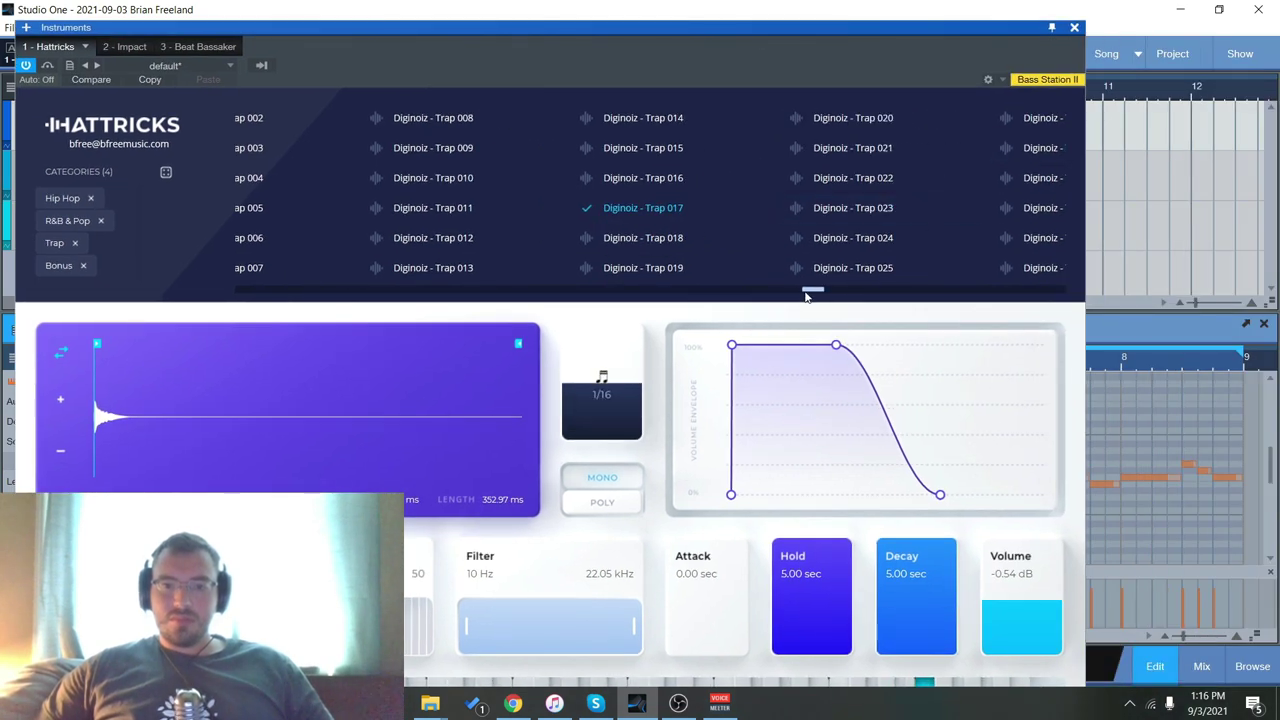
drag(806, 296, 1053, 304)
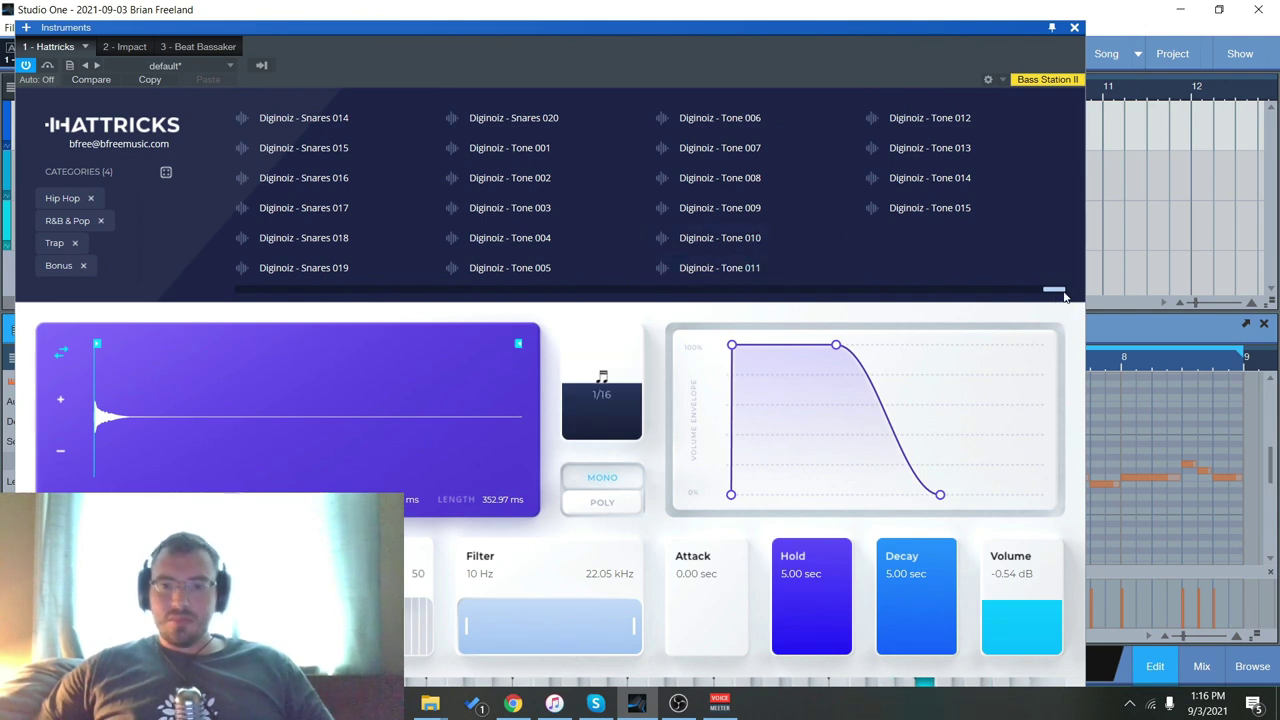
Close Hattricks, stop playback, audition a note, and return the playhead to the song start.
key(F11)
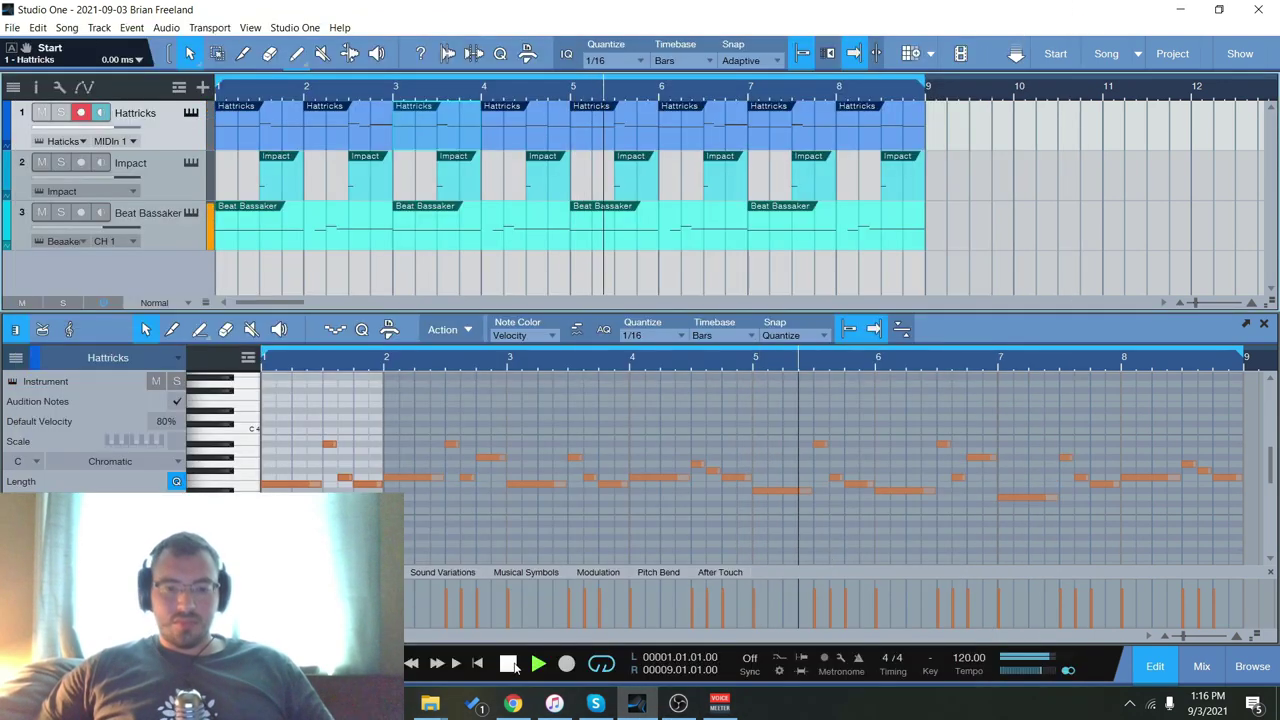
click(907, 560)
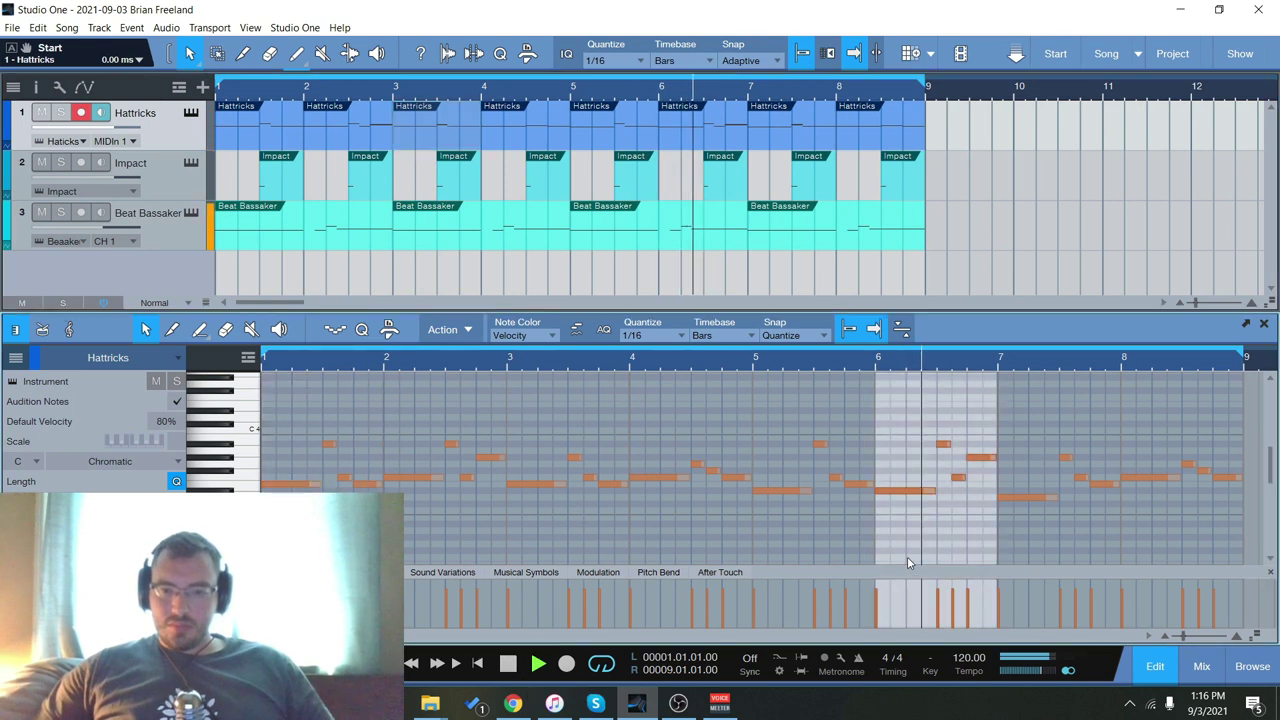
key(space)
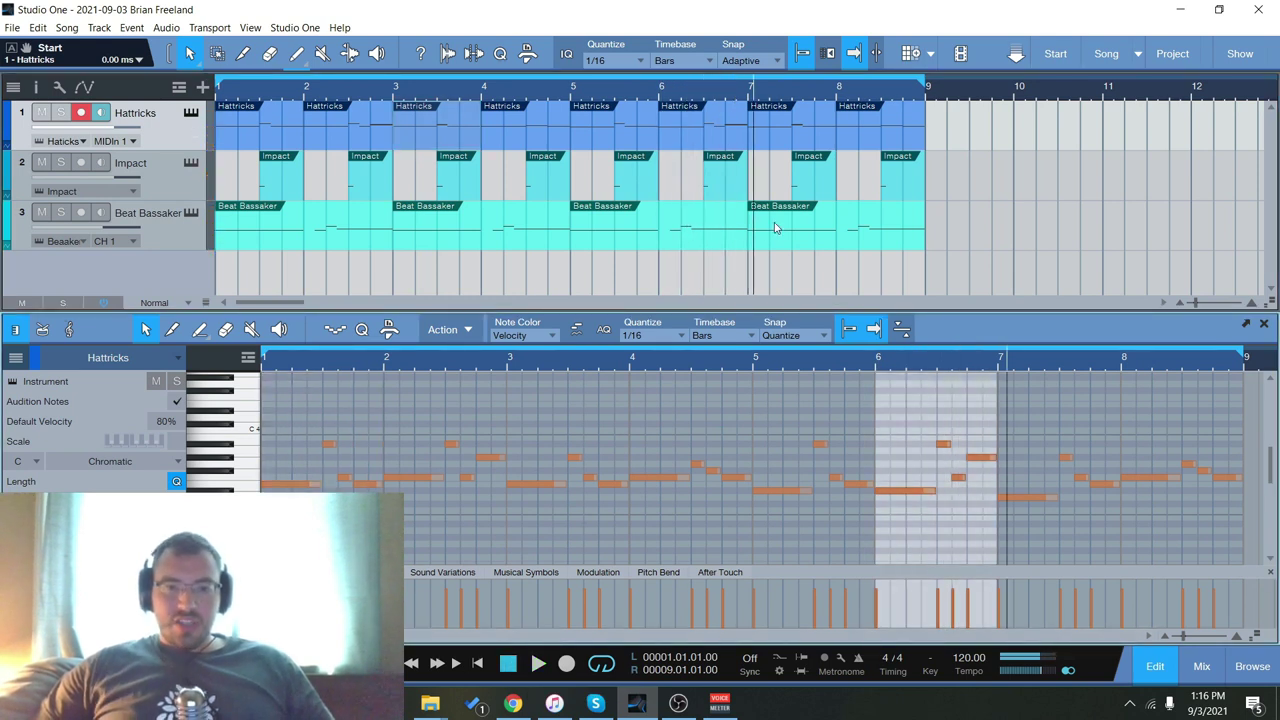
click(248, 445)
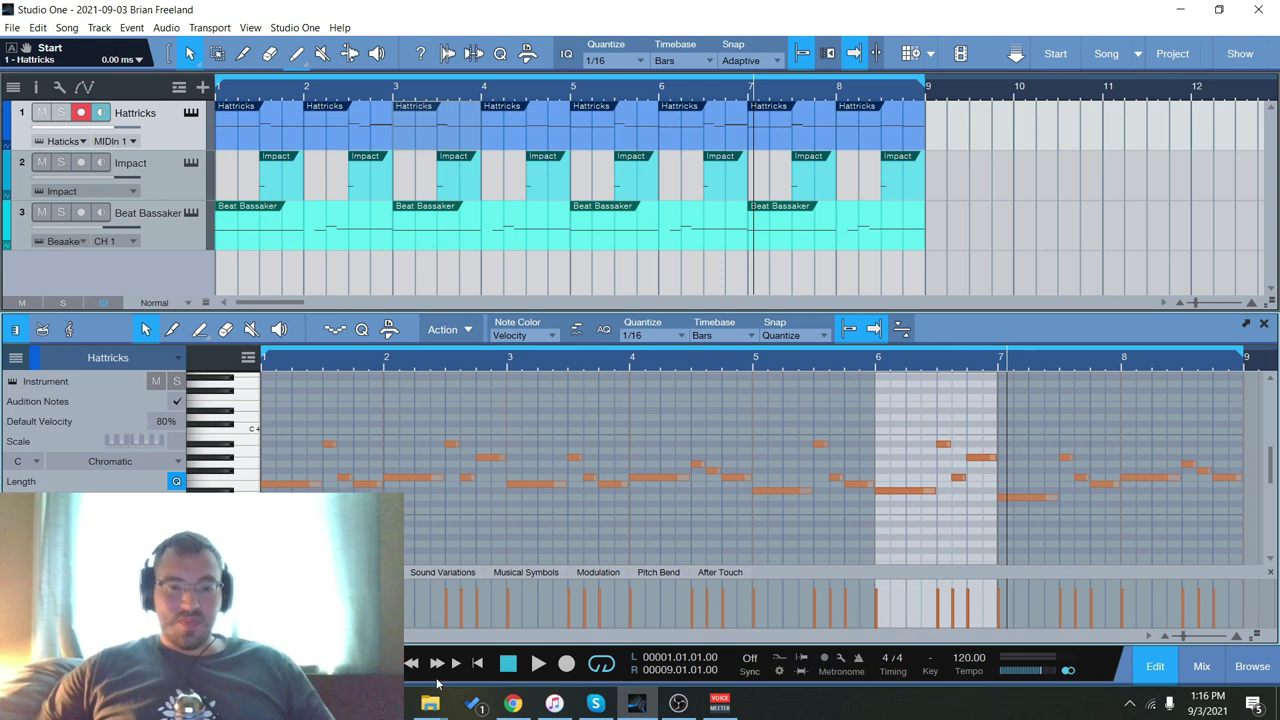
key(comma)
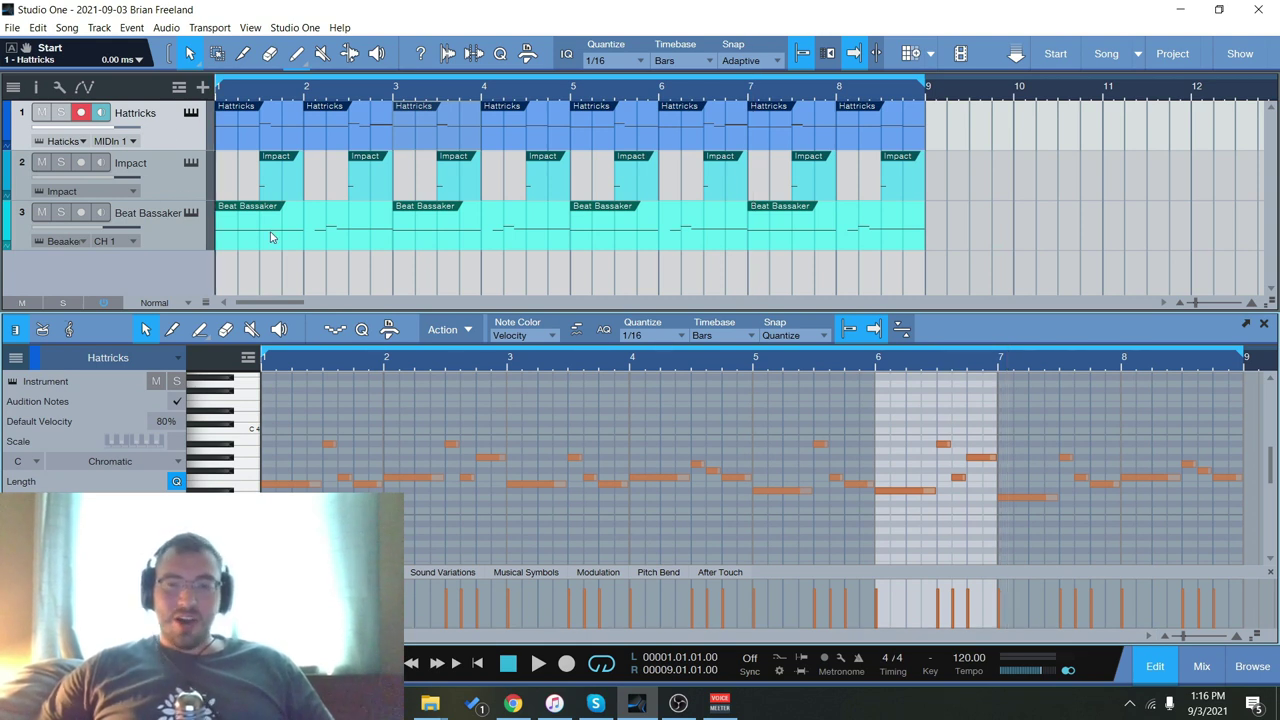
Select the bar 1 part in the pattern and reopen Hattricks still holding Trap 017.
click(335, 396)
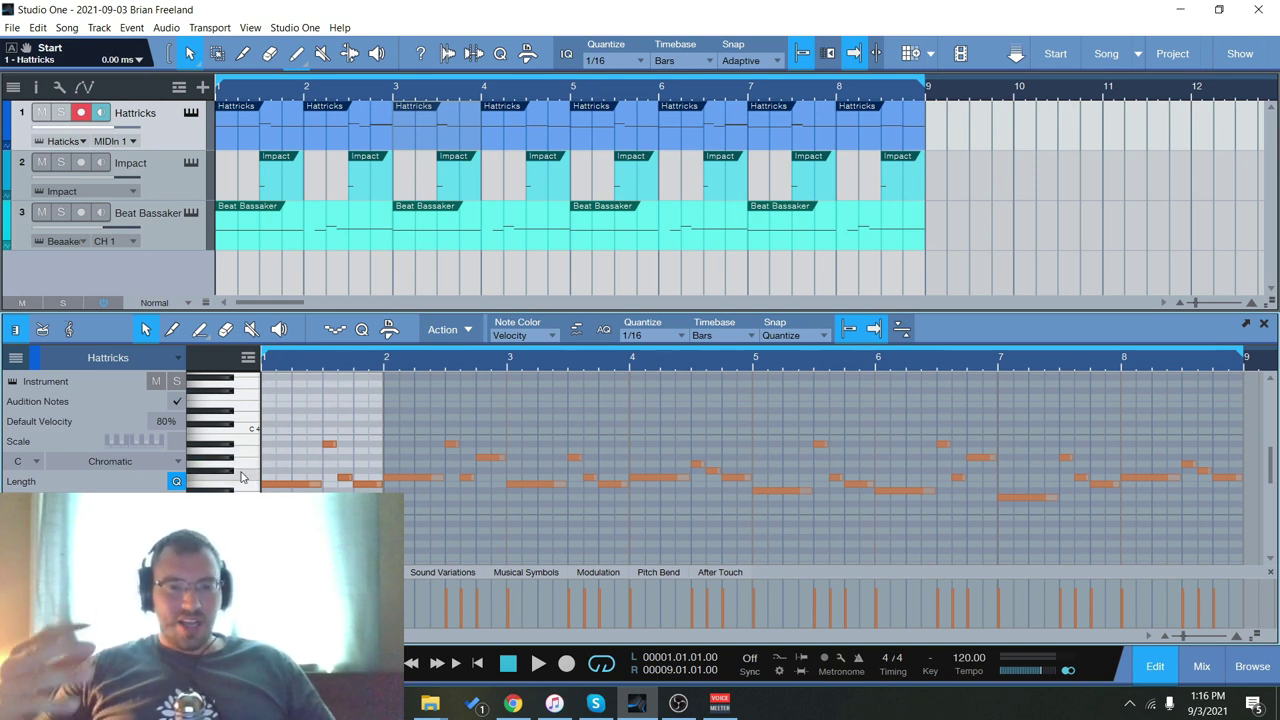
click(411, 517)
click(383, 450)
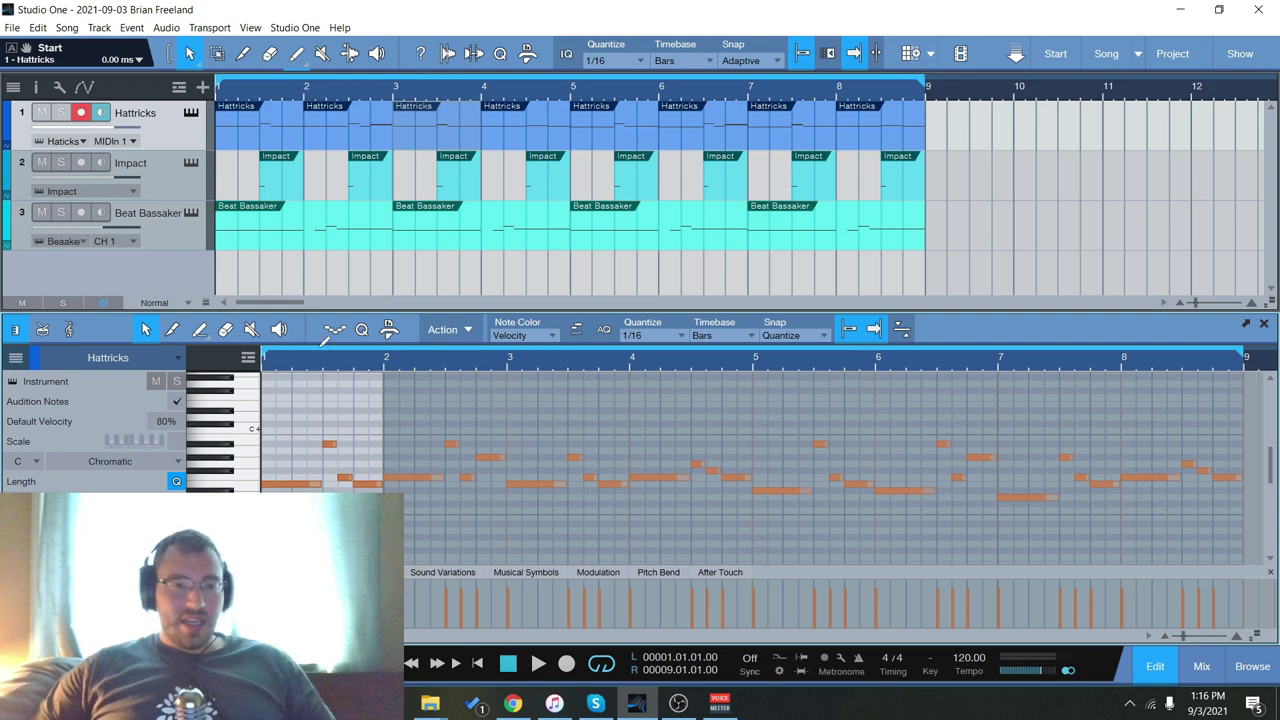
click(189, 114)
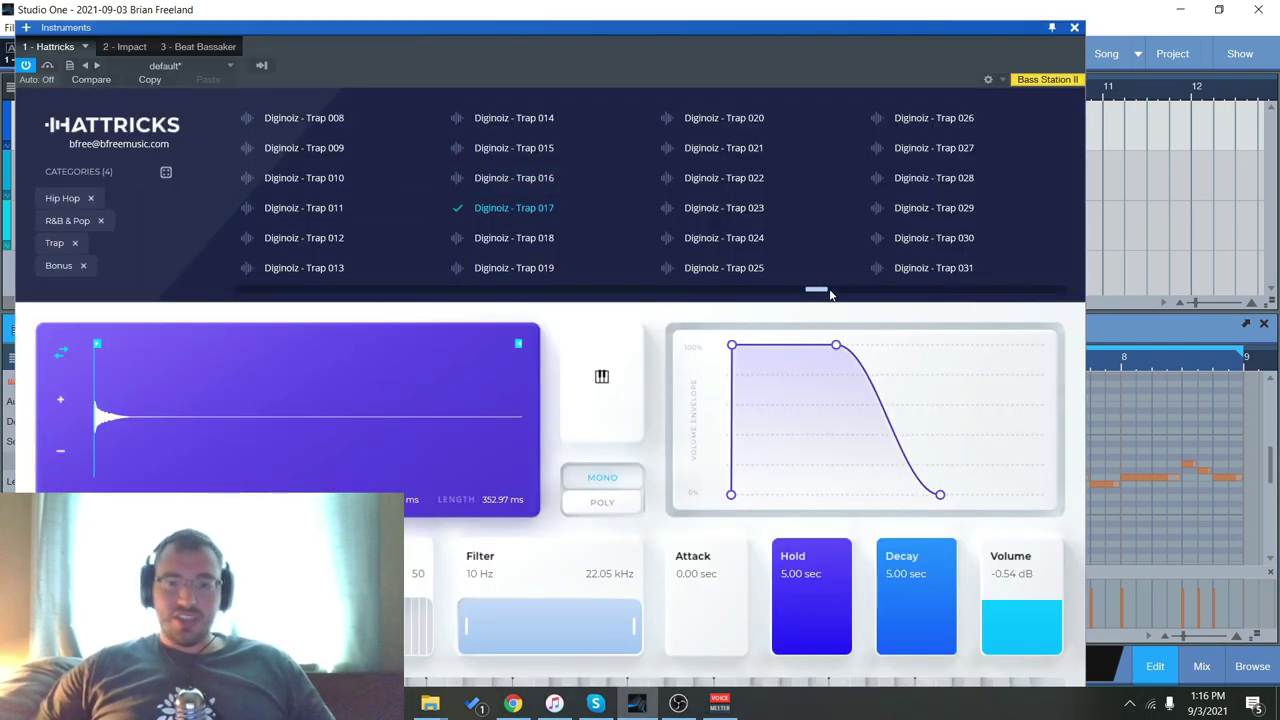
Browse the Hattricks sample categories without changing Trap 017, then close the Instruments window.
drag(816, 291, 1022, 288)
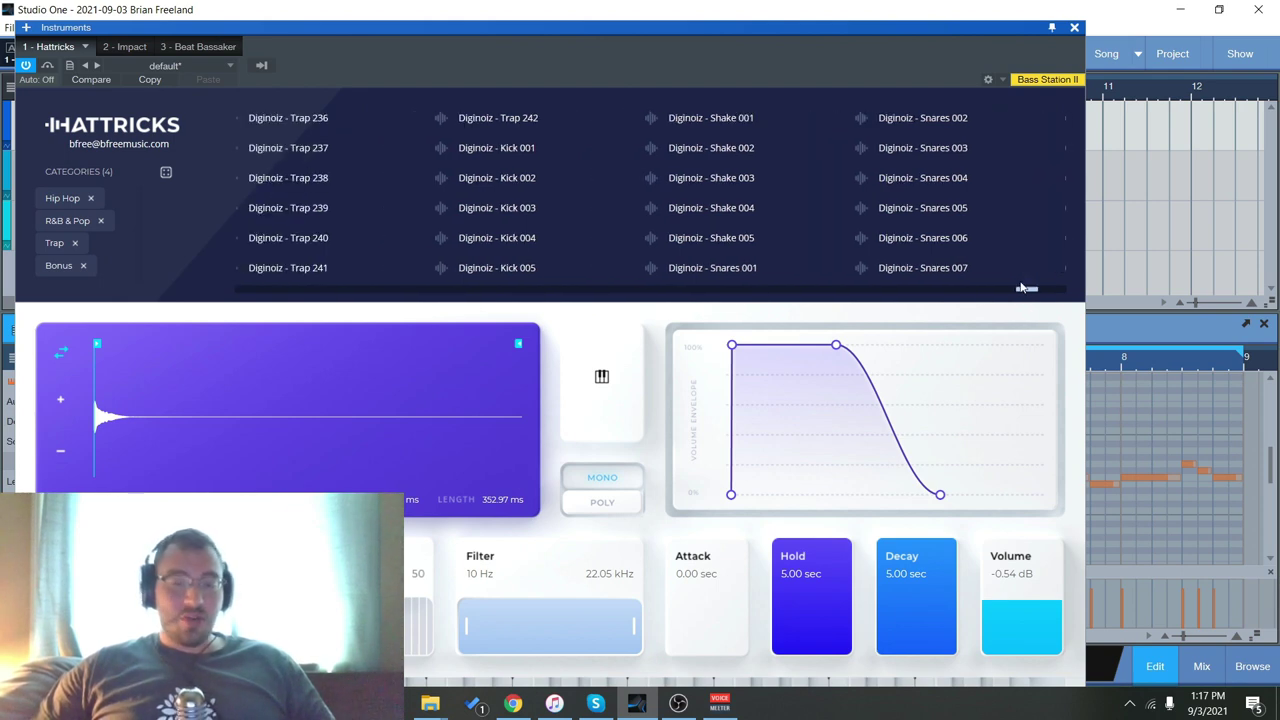
drag(1022, 288, 784, 290)
drag(783, 334, 1100, 321)
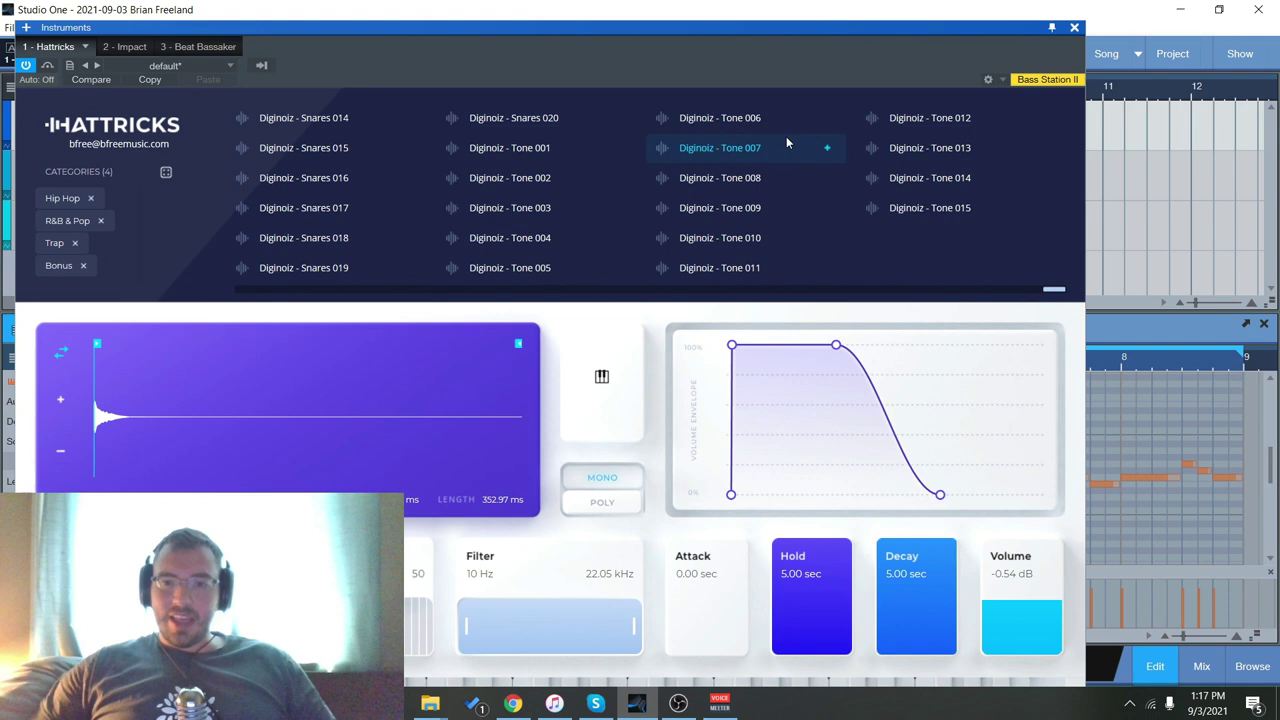
click(1074, 27)
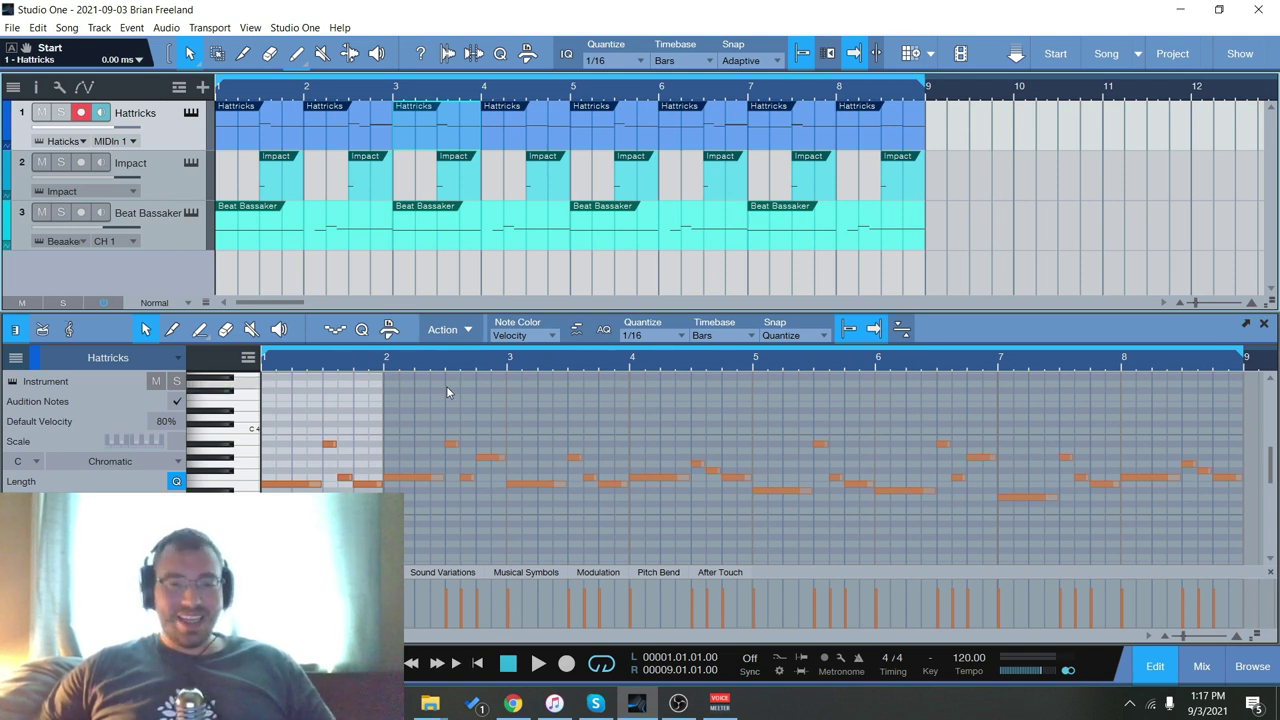
click(481, 395)
click(570, 456)
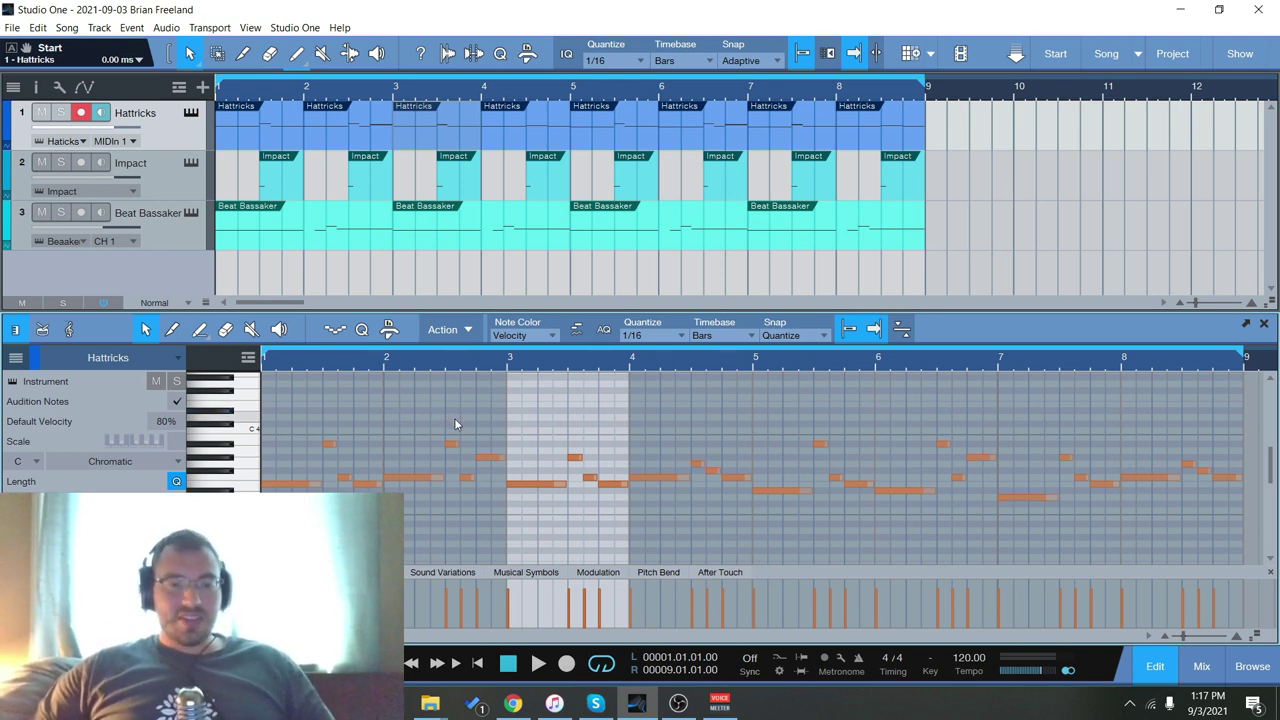
click(418, 389)
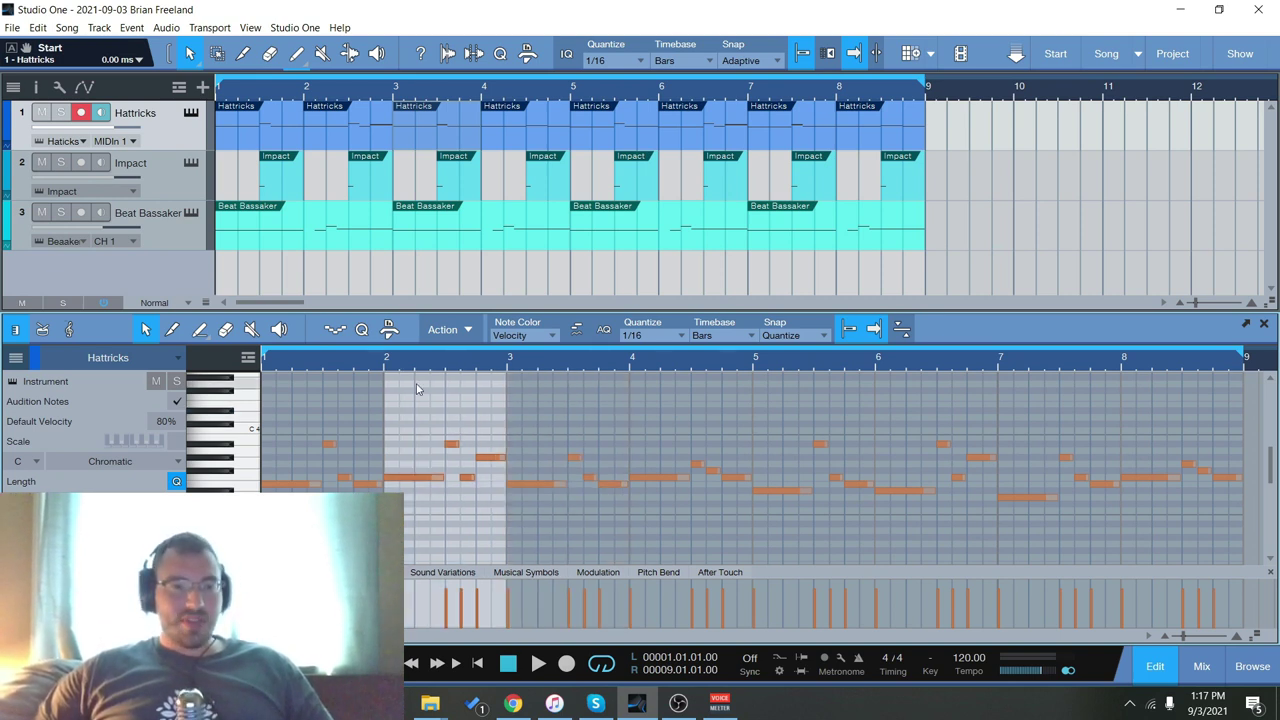
click(190, 114)
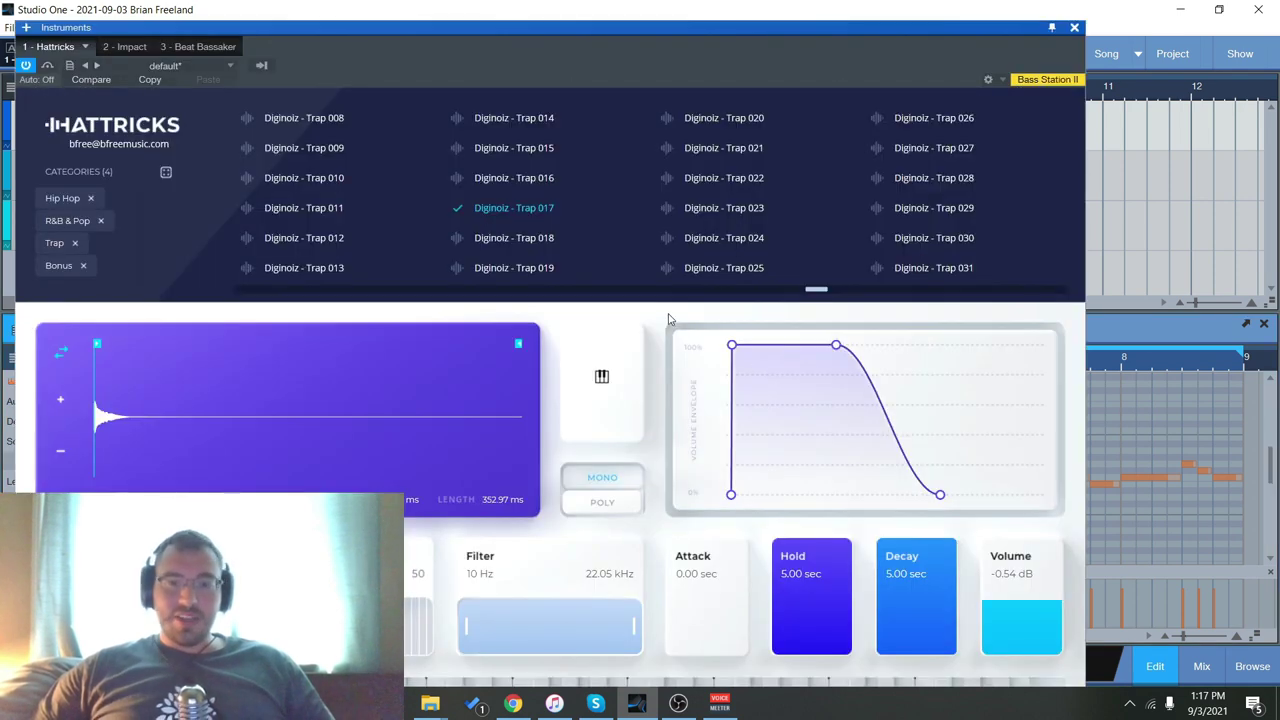
click(1074, 28)
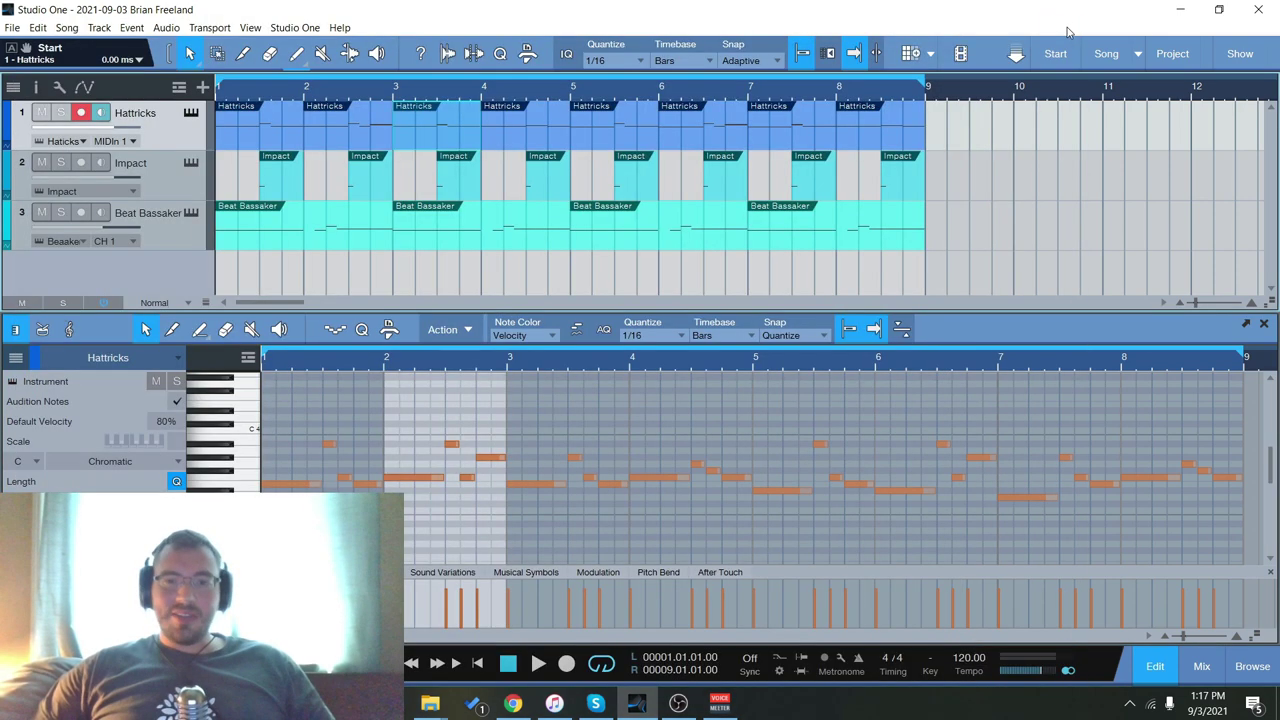